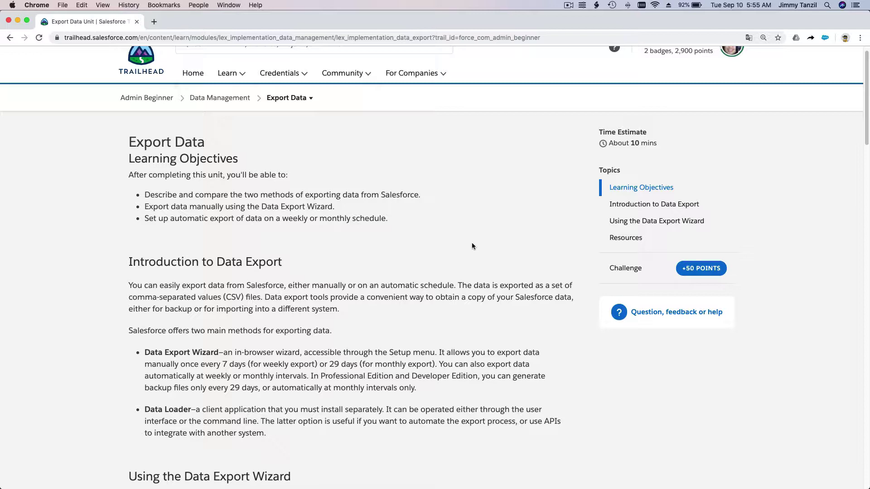
Read the Export Data unit, highlighting the phrases 'Data Export Wizard' and 'Data Loader'
{"action": "scroll", "coordinate": [471, 252], "scroll_direction": "down", "scroll_amount": 1}
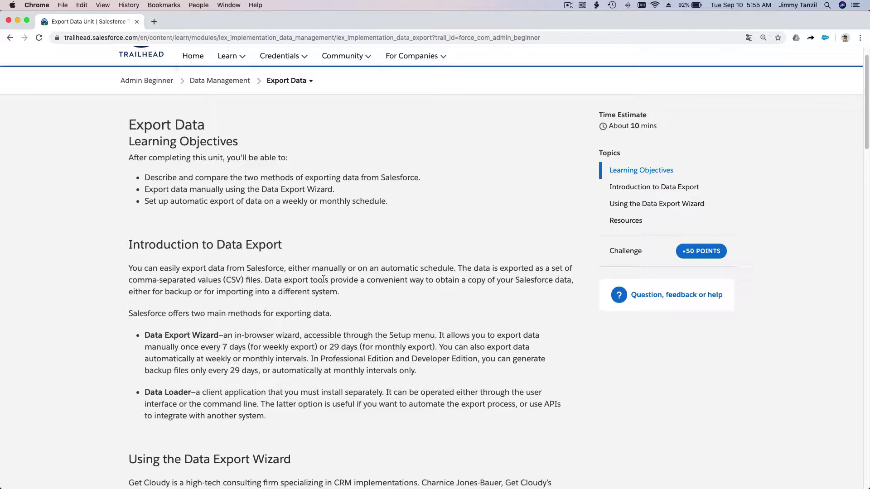
{"action": "scroll", "coordinate": [300, 238], "scroll_direction": "down", "scroll_amount": 5}
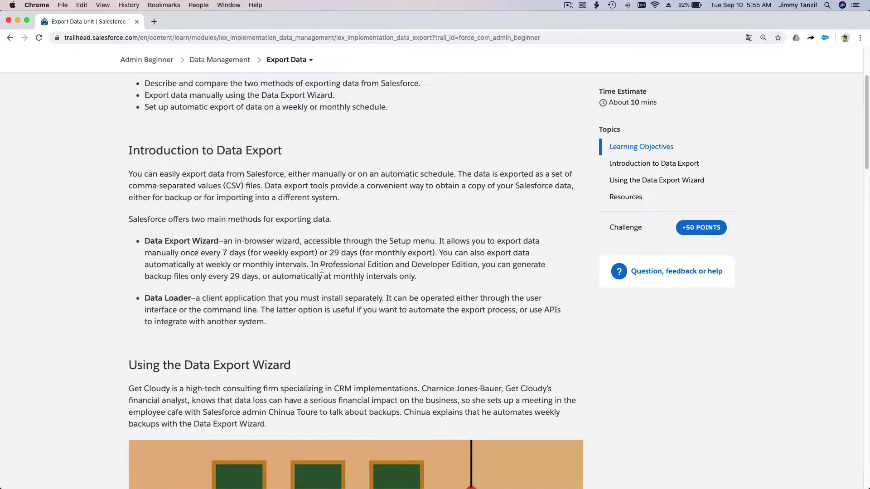
{"action": "left_click_drag", "start_coordinate": [218, 241], "coordinate": [140, 244]}
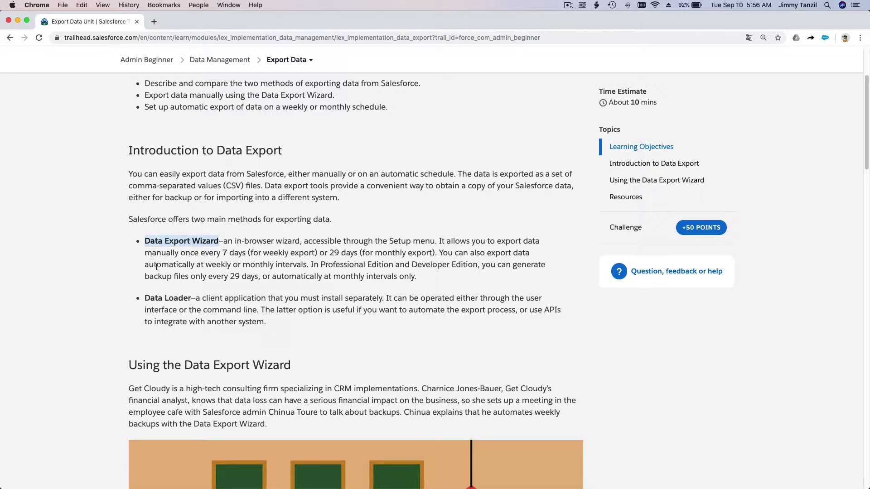
{"action": "left_click_drag", "start_coordinate": [145, 298], "coordinate": [189, 296]}
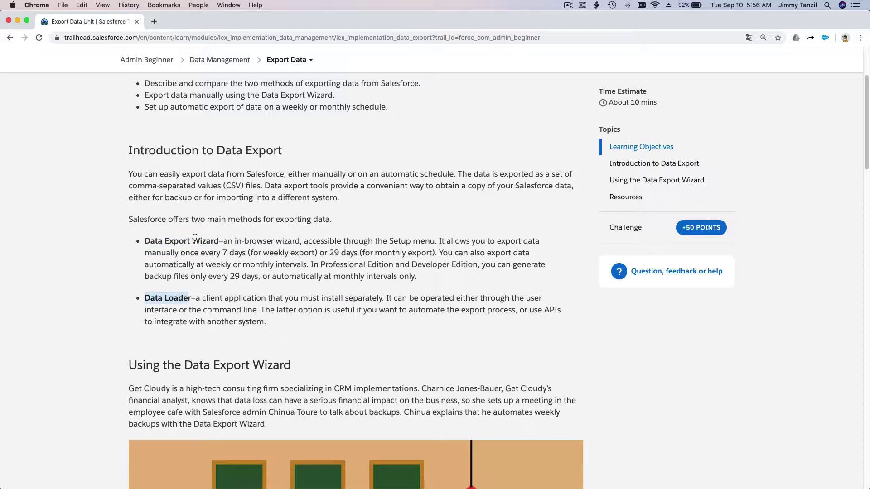
{"action": "left_click", "coordinate": [370, 275]}
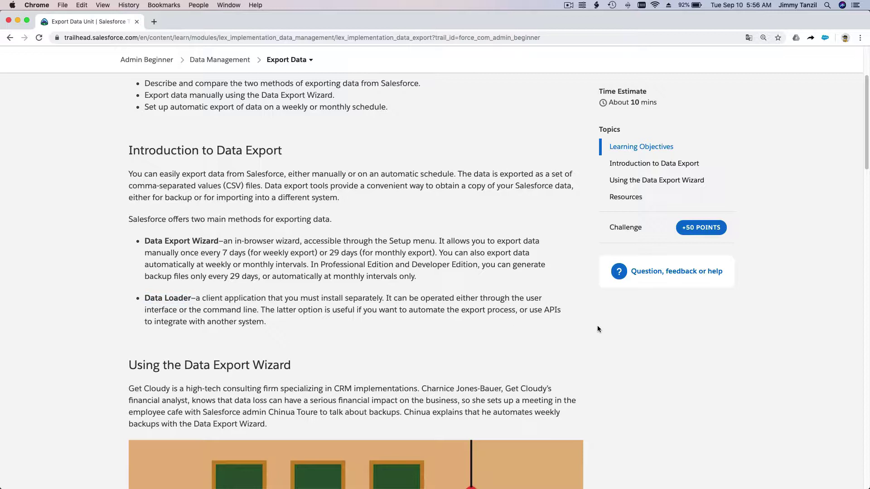
{"action": "scroll", "coordinate": [597, 329], "scroll_direction": "down", "scroll_amount": 10}
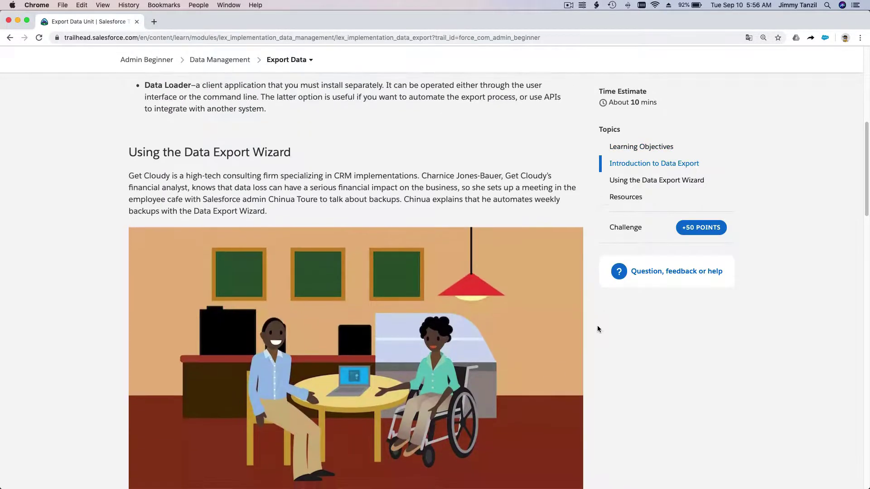
{"action": "scroll", "coordinate": [597, 330], "scroll_direction": "down", "scroll_amount": 10}
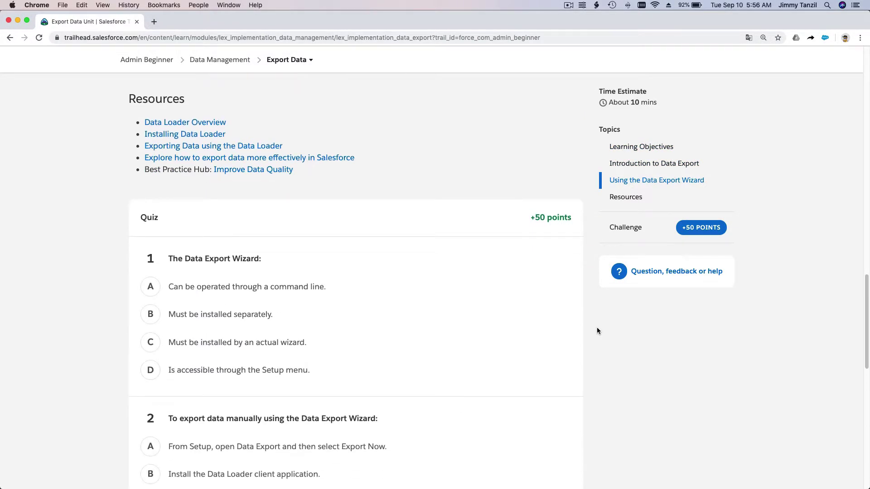
{"action": "scroll", "coordinate": [596, 330], "scroll_direction": "down", "scroll_amount": 1}
{"action": "scroll", "coordinate": [597, 330], "scroll_direction": "up", "scroll_amount": 1}
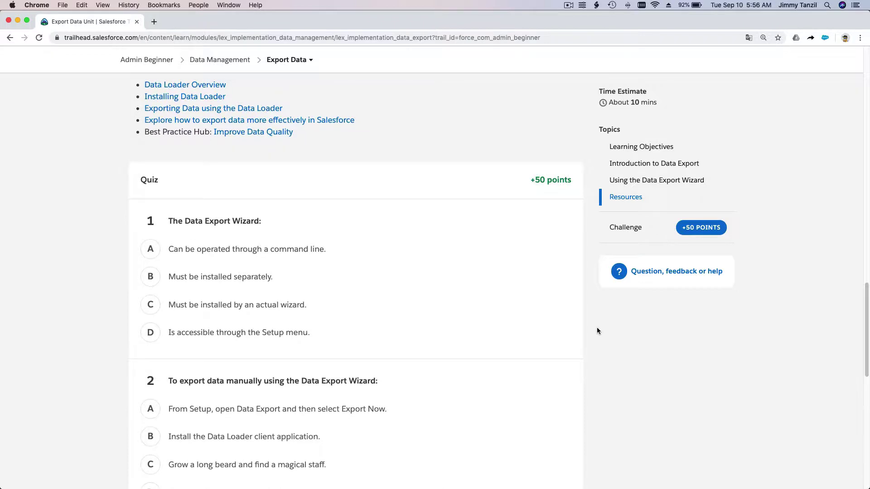
{"action": "scroll", "coordinate": [596, 331], "scroll_direction": "up", "scroll_amount": 10}
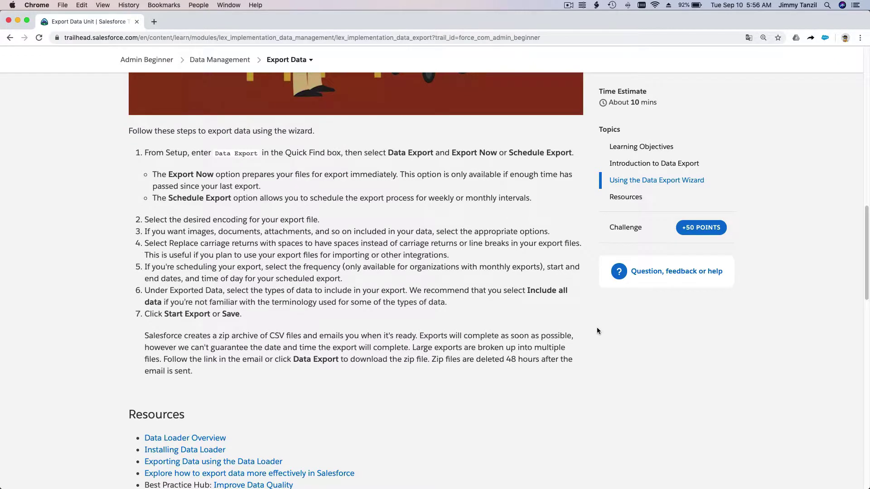
{"action": "scroll", "coordinate": [596, 329], "scroll_direction": "up", "scroll_amount": 5}
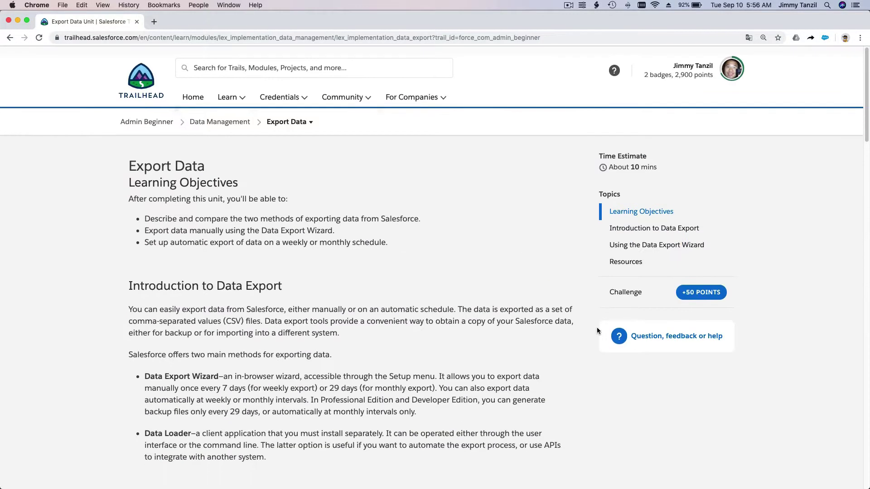
{"action": "scroll", "coordinate": [597, 330], "scroll_direction": "down", "scroll_amount": 1}
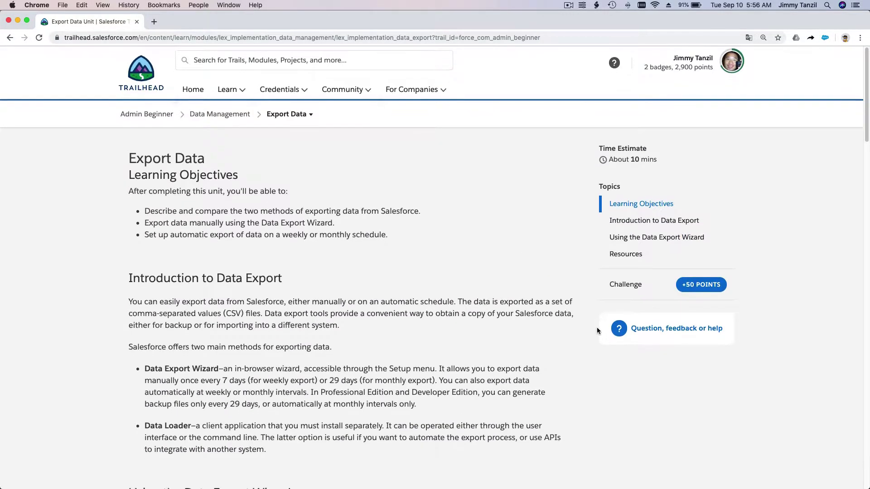
Go back to the Admin Beginner trail and open Data Modeling's Create Object Relationships unit
{"action": "left_click", "coordinate": [10, 39]}
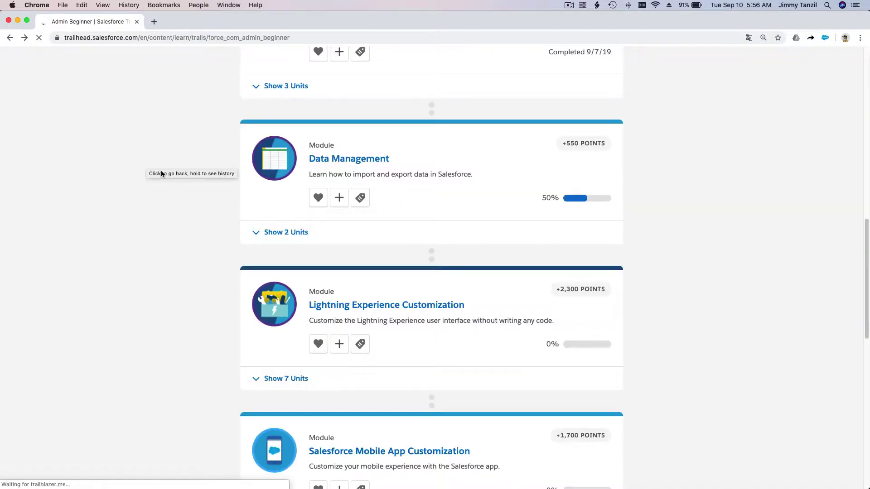
{"action": "scroll", "coordinate": [635, 252], "scroll_direction": "up", "scroll_amount": 4}
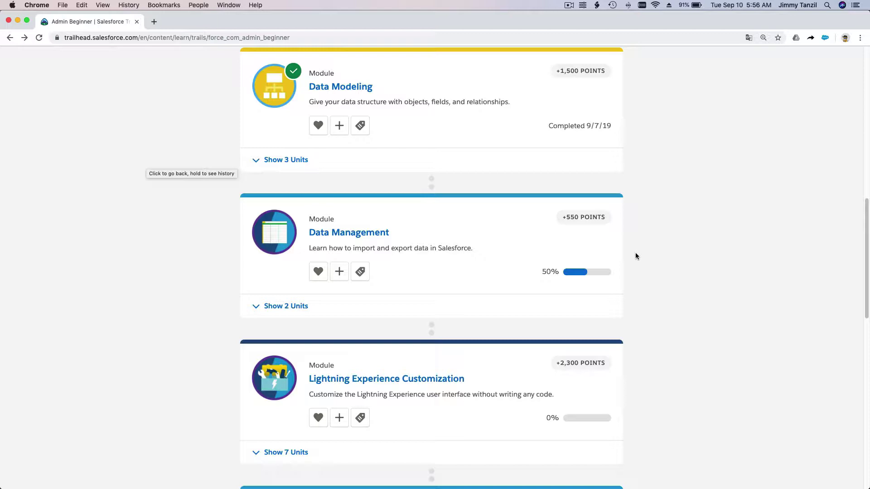
{"action": "scroll", "coordinate": [636, 256], "scroll_direction": "up", "scroll_amount": 3}
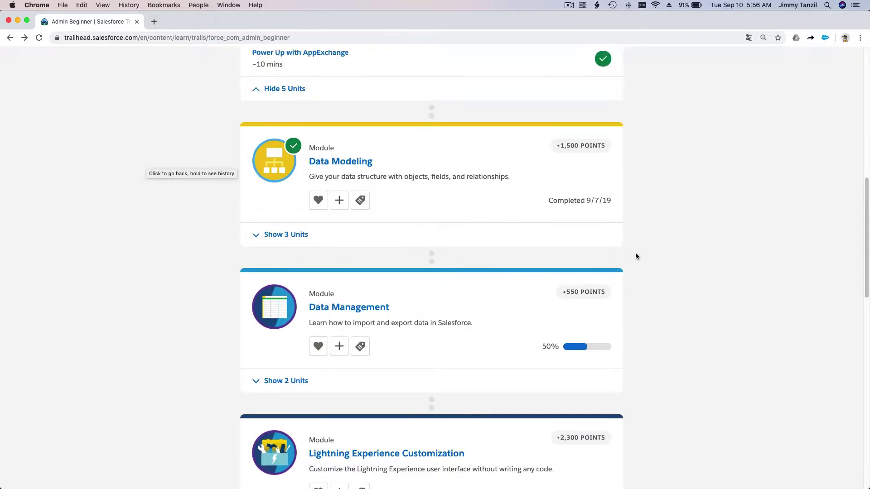
{"action": "scroll", "coordinate": [635, 256], "scroll_direction": "up", "scroll_amount": 1}
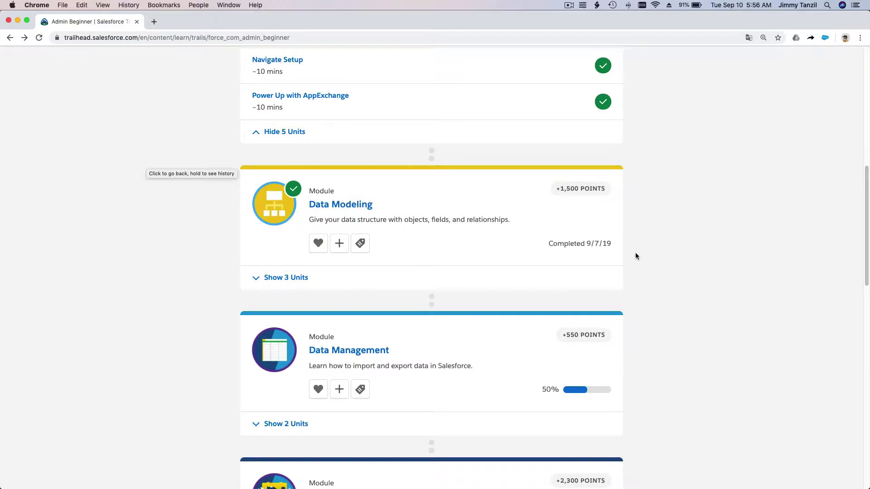
{"action": "scroll", "coordinate": [635, 256], "scroll_direction": "up", "scroll_amount": 1}
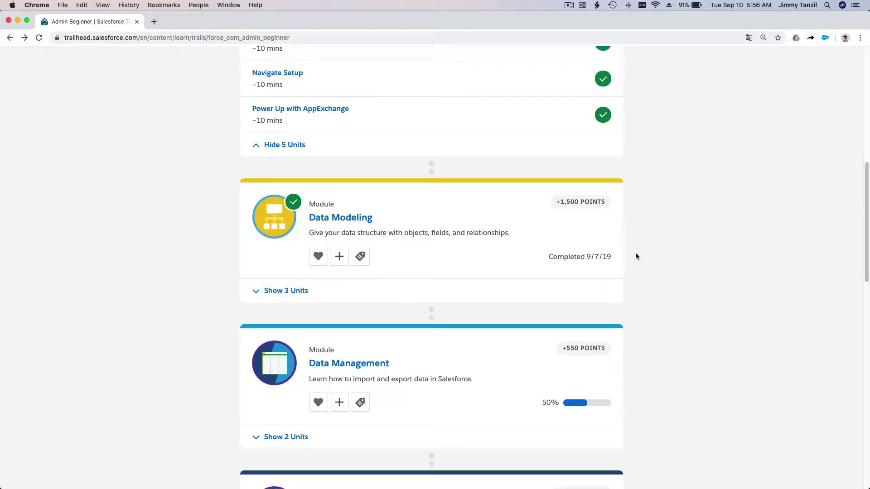
{"action": "scroll", "coordinate": [635, 256], "scroll_direction": "up", "scroll_amount": 1}
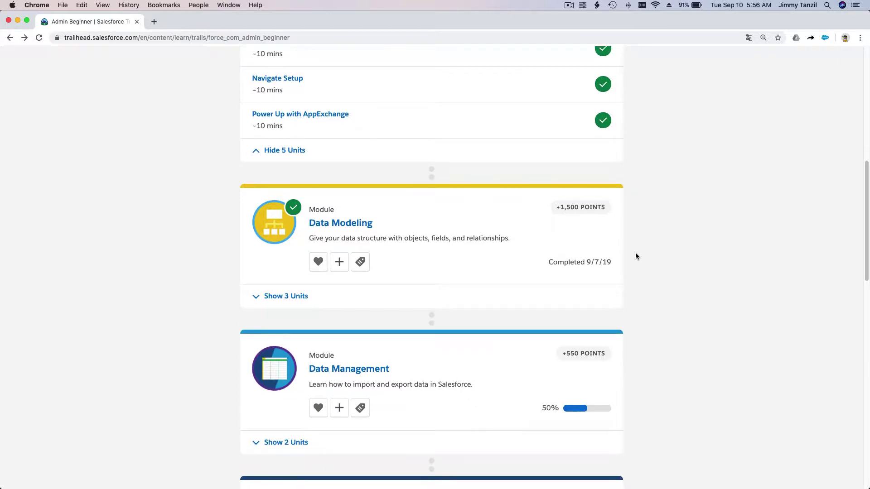
{"action": "left_click", "coordinate": [301, 296]}
{"action": "scroll", "coordinate": [301, 300], "scroll_direction": "down", "scroll_amount": 2}
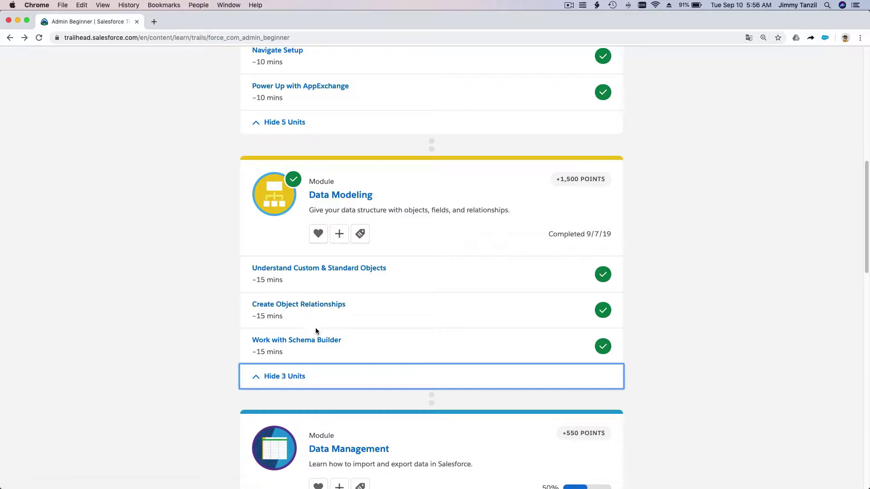
{"action": "left_click", "coordinate": [267, 305]}
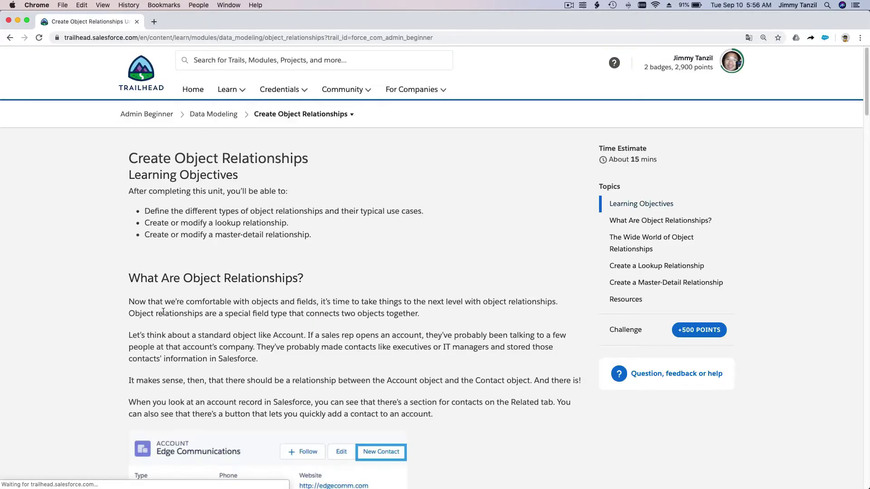
Bring back the Create Object Relationships hands-on challenge instructions
{"action": "scroll", "coordinate": [162, 313], "scroll_direction": "down", "scroll_amount": 5}
{"action": "scroll", "coordinate": [162, 313], "scroll_direction": "down", "scroll_amount": 20}
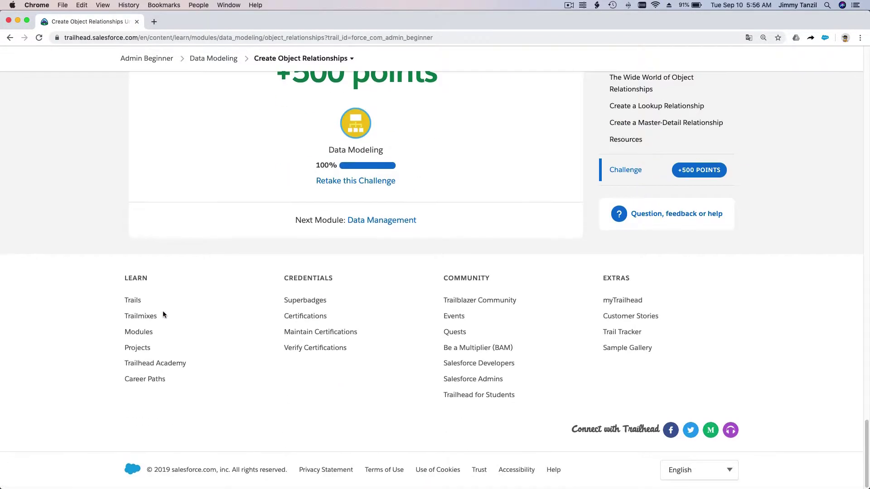
{"action": "scroll", "coordinate": [162, 313], "scroll_direction": "up", "scroll_amount": 6}
{"action": "scroll", "coordinate": [162, 312], "scroll_direction": "up", "scroll_amount": 2}
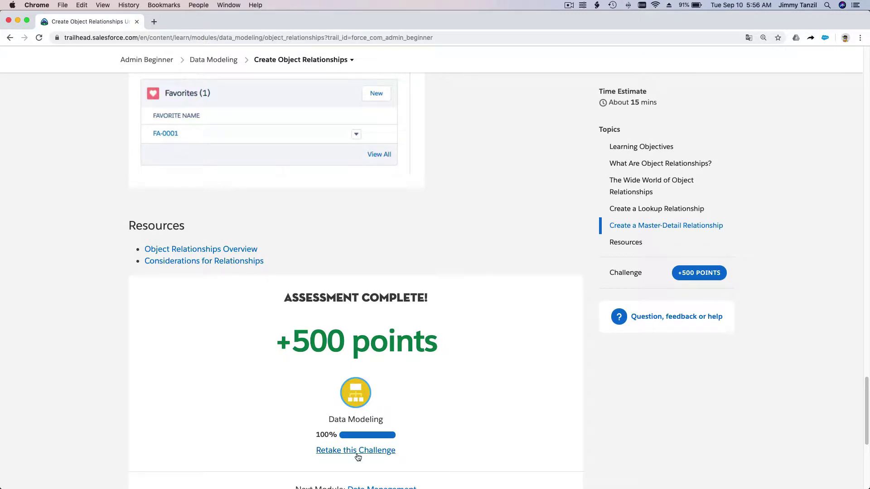
{"action": "left_click", "coordinate": [357, 453]}
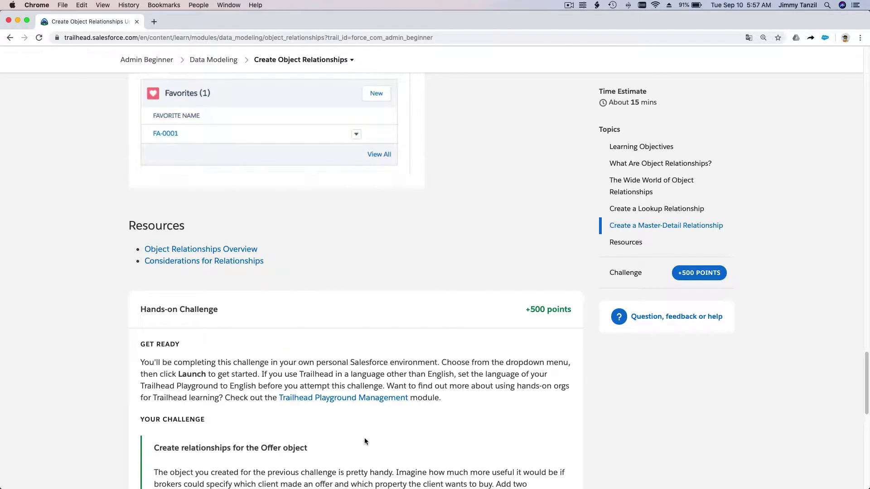
{"action": "scroll", "coordinate": [364, 438], "scroll_direction": "down", "scroll_amount": 6}
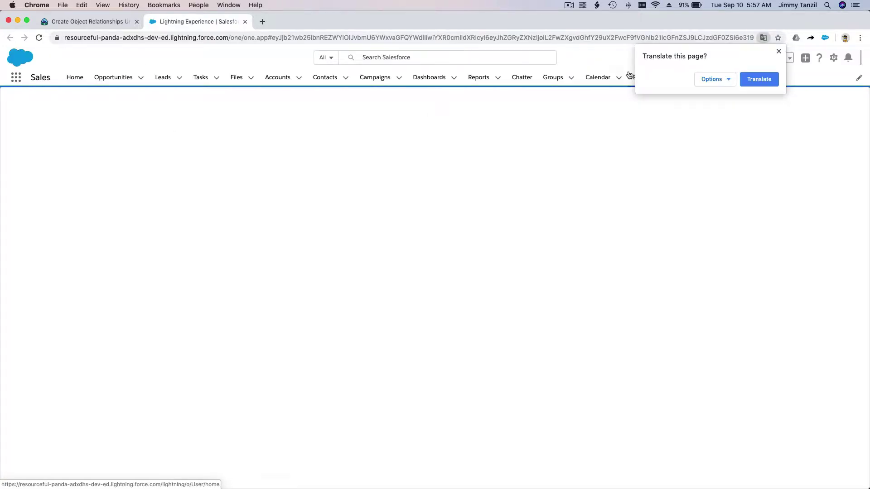
Return to the Admin Beginner trail and open the Data Management module's Export Data unit at its wizard steps
{"action": "left_click", "coordinate": [778, 53]}
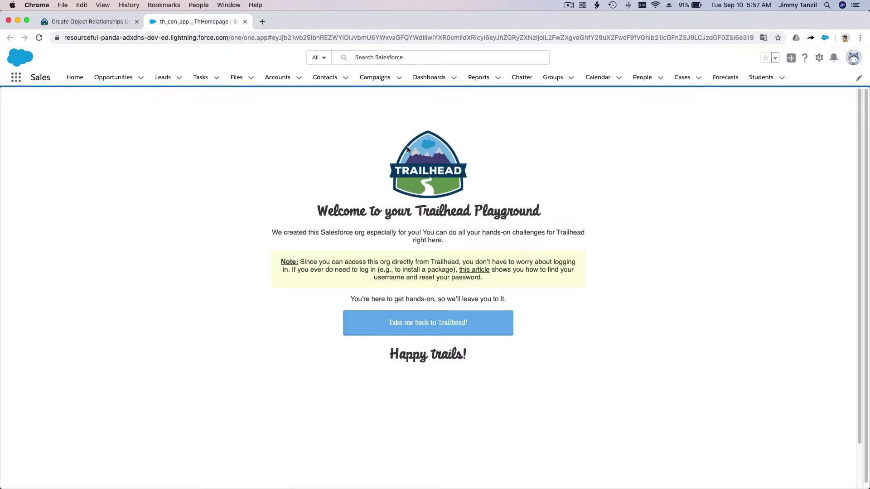
{"action": "left_click", "coordinate": [72, 22]}
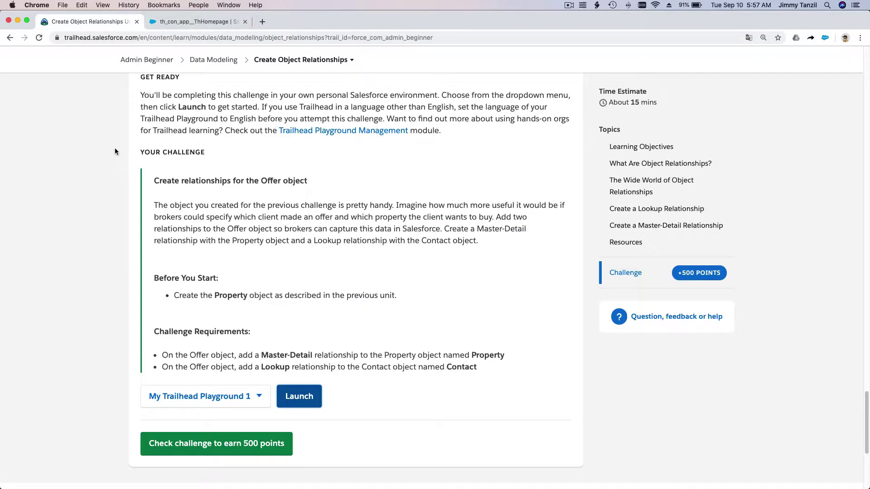
{"action": "left_click", "coordinate": [10, 38]}
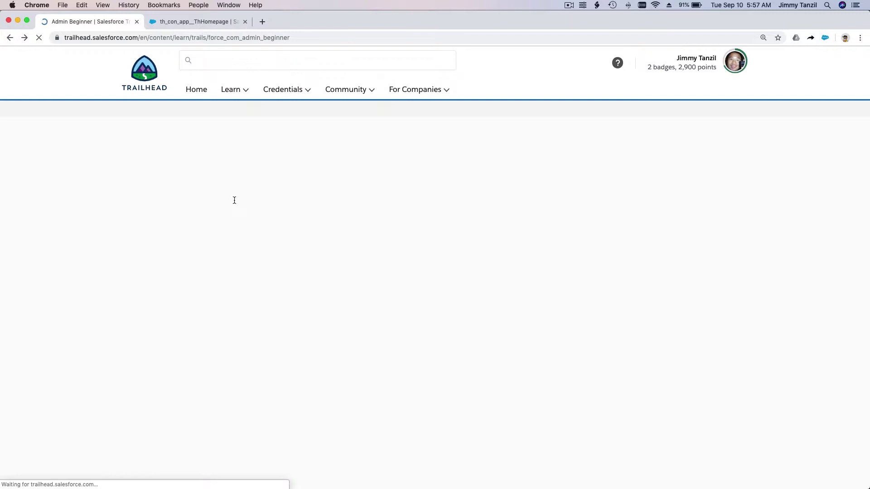
{"action": "scroll", "coordinate": [291, 237], "scroll_direction": "down", "scroll_amount": 3}
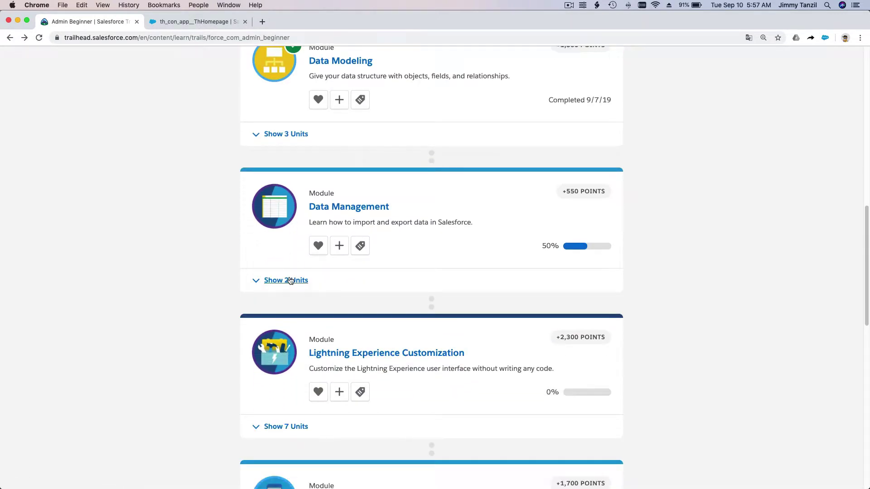
{"action": "left_click", "coordinate": [290, 279]}
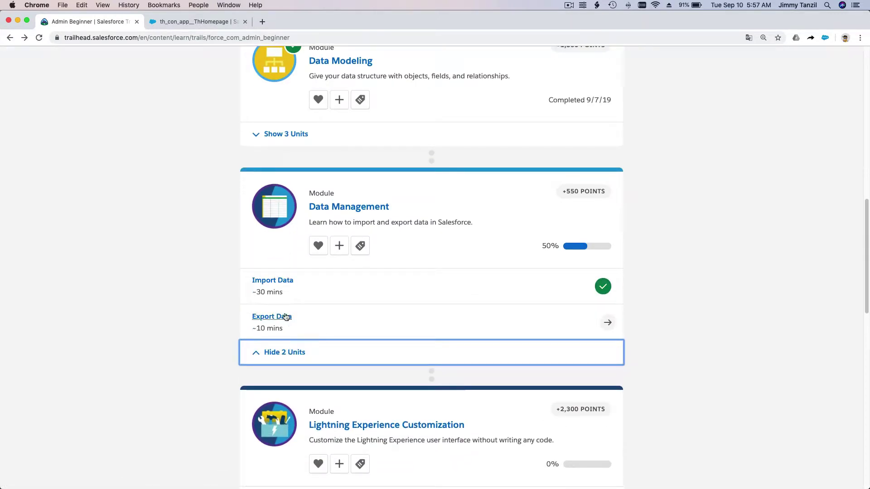
{"action": "left_click", "coordinate": [286, 316]}
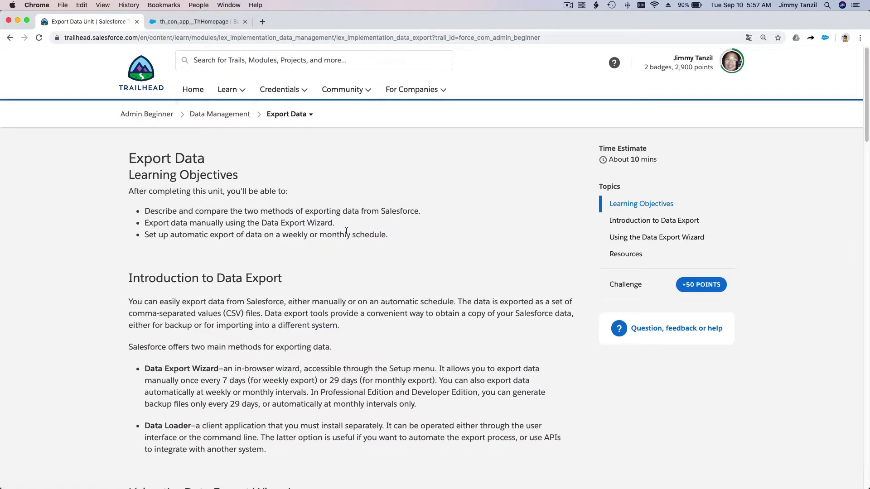
{"action": "scroll", "coordinate": [346, 233], "scroll_direction": "down", "scroll_amount": 8}
{"action": "scroll", "coordinate": [346, 233], "scroll_direction": "down", "scroll_amount": 12}
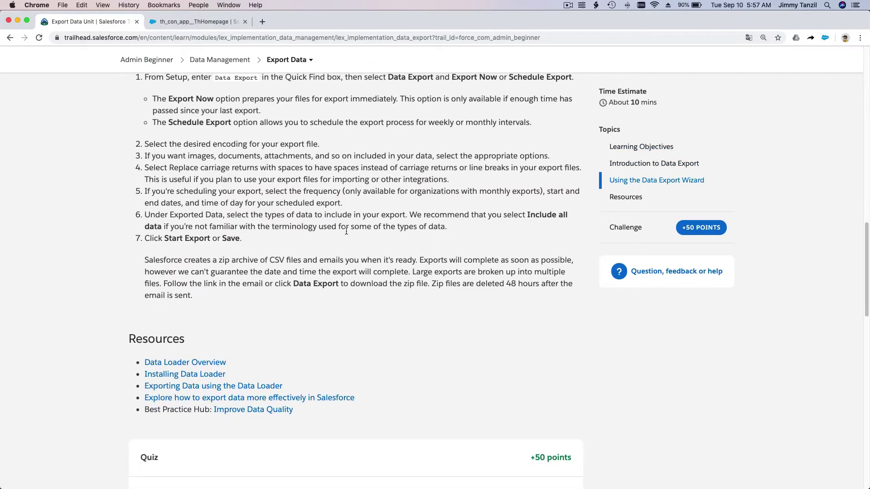
{"action": "scroll", "coordinate": [346, 232], "scroll_direction": "up", "scroll_amount": 2}
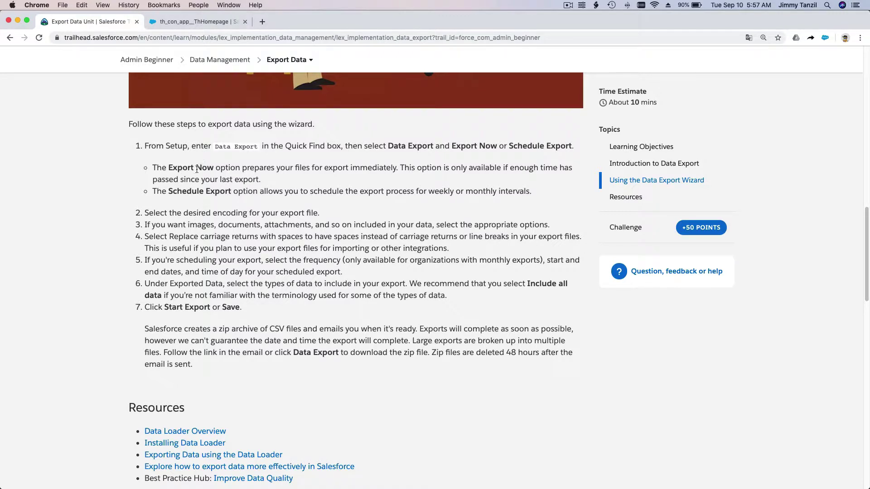
Open Setup in the Trailhead Playground org and find Data Export via Quick Find 'data e'
{"action": "left_click", "coordinate": [177, 22]}
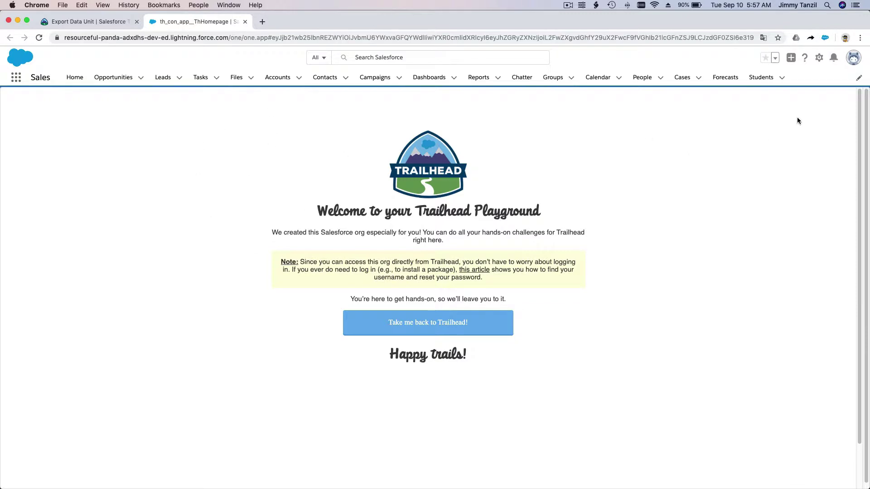
{"action": "left_click", "coordinate": [818, 58]}
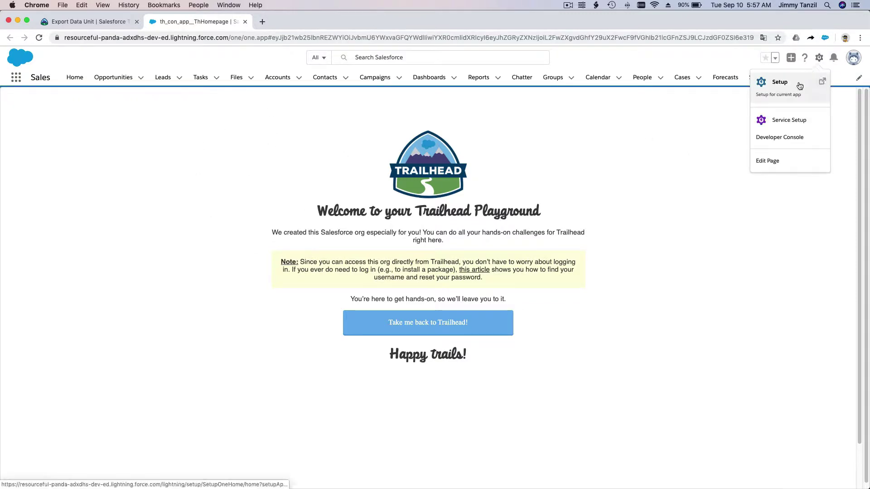
{"action": "left_click", "coordinate": [799, 86]}
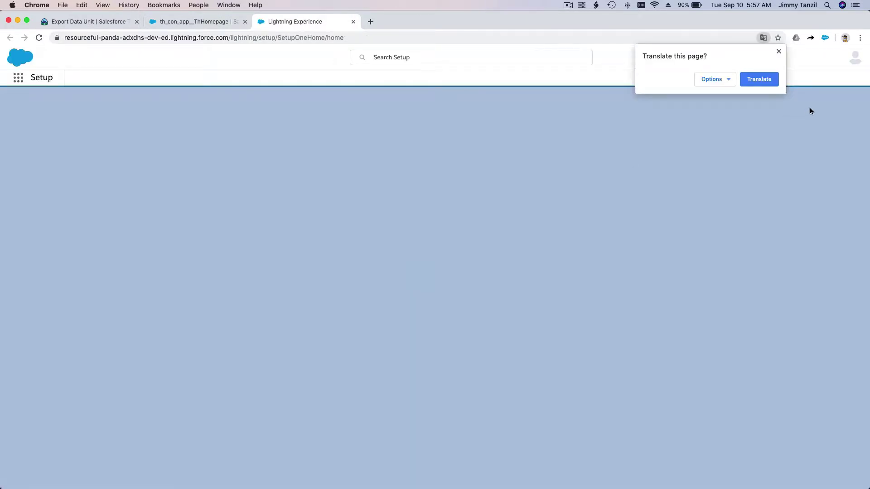
{"action": "left_click", "coordinate": [779, 52]}
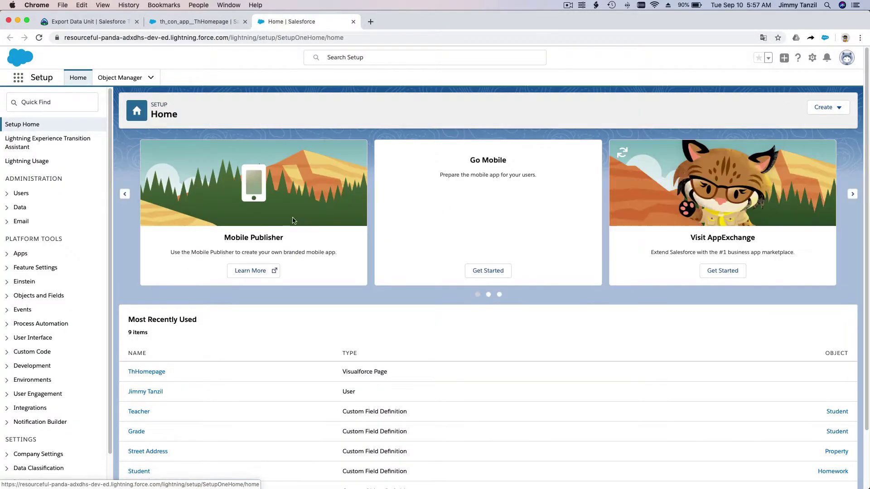
{"action": "left_click", "coordinate": [53, 103]}
{"action": "type", "text": "data e"}
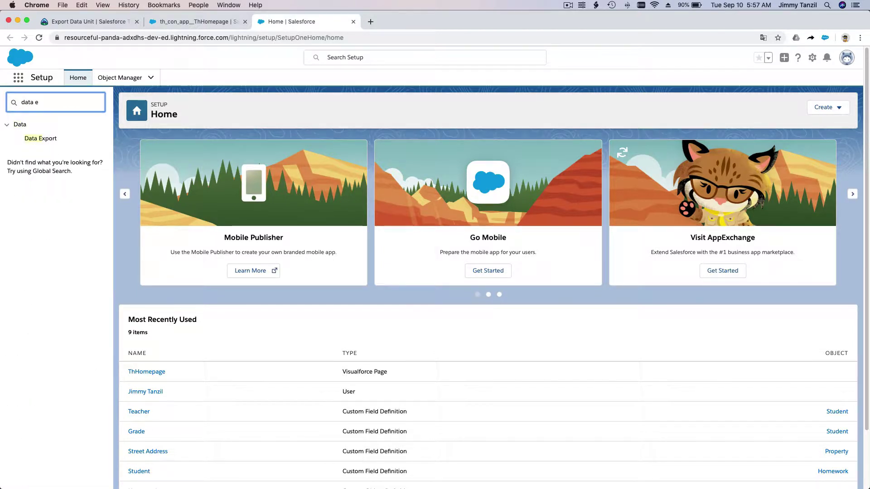
{"action": "left_click", "coordinate": [41, 138]}
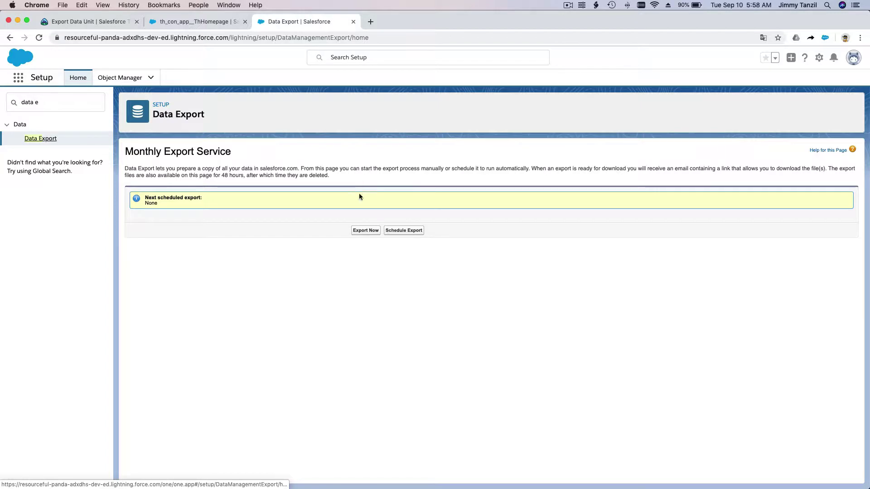
Start a manual Export Now and look over the export options form
{"action": "left_click", "coordinate": [363, 235]}
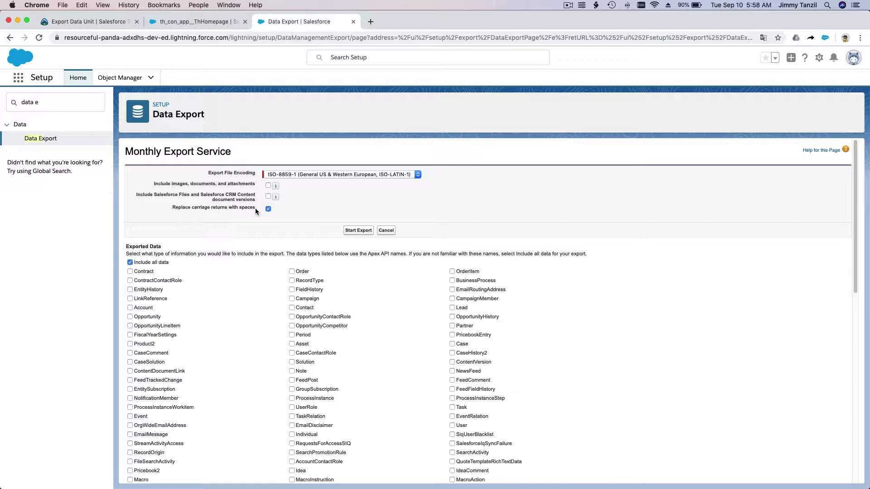
{"action": "scroll", "coordinate": [255, 208], "scroll_direction": "down", "scroll_amount": 3}
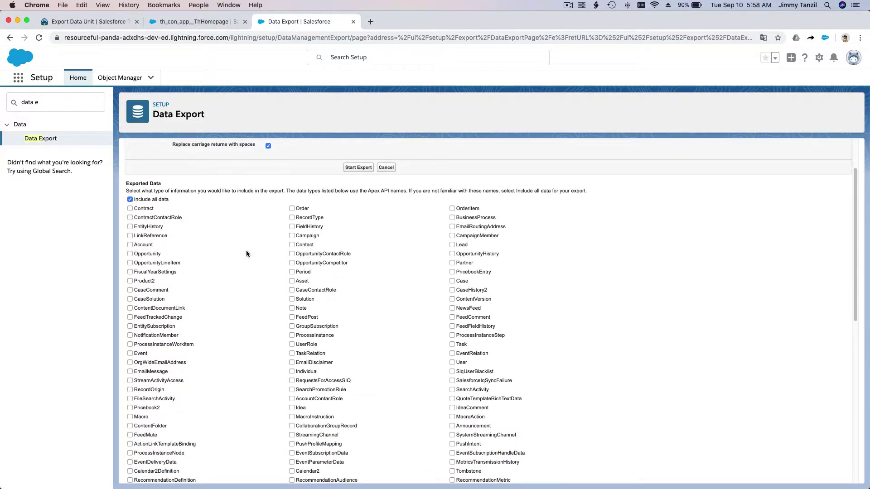
{"action": "scroll", "coordinate": [269, 350], "scroll_direction": "down", "scroll_amount": 2}
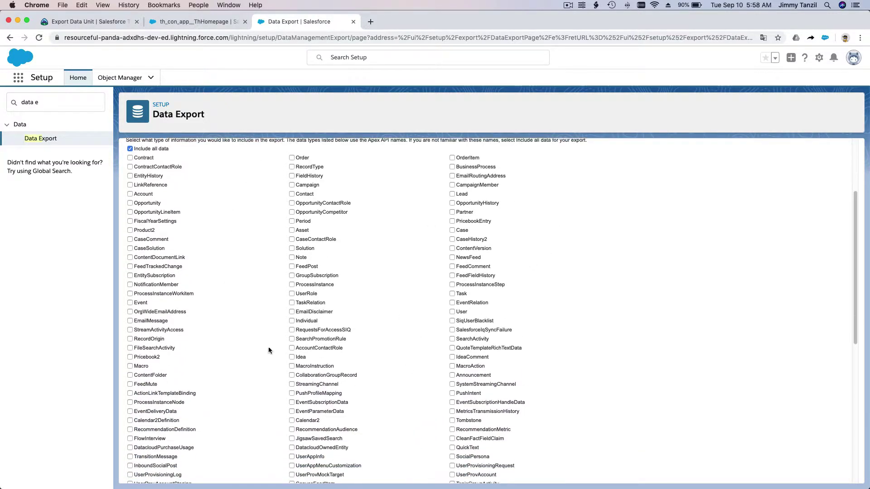
{"action": "scroll", "coordinate": [268, 349], "scroll_direction": "down", "scroll_amount": 5}
{"action": "scroll", "coordinate": [268, 350], "scroll_direction": "up", "scroll_amount": 10}
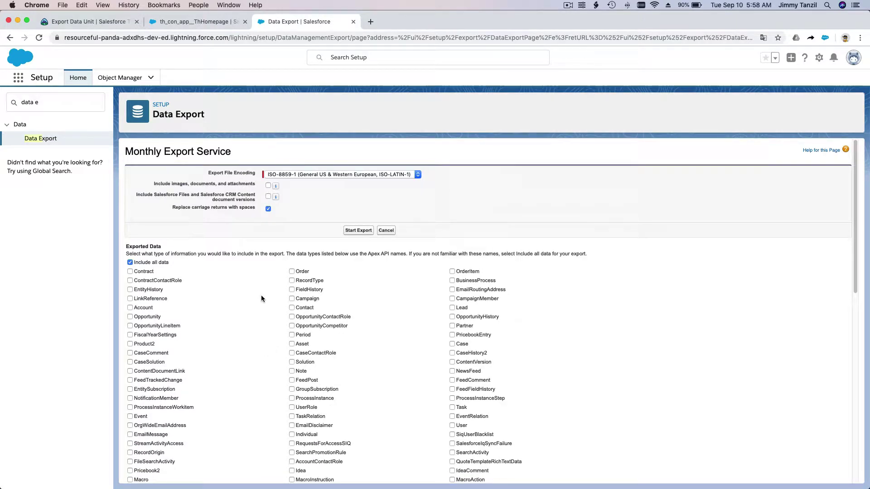
{"action": "right_click", "coordinate": [152, 265]}
{"action": "left_click", "coordinate": [142, 247]}
{"action": "scroll", "coordinate": [206, 255], "scroll_direction": "down", "scroll_amount": 1}
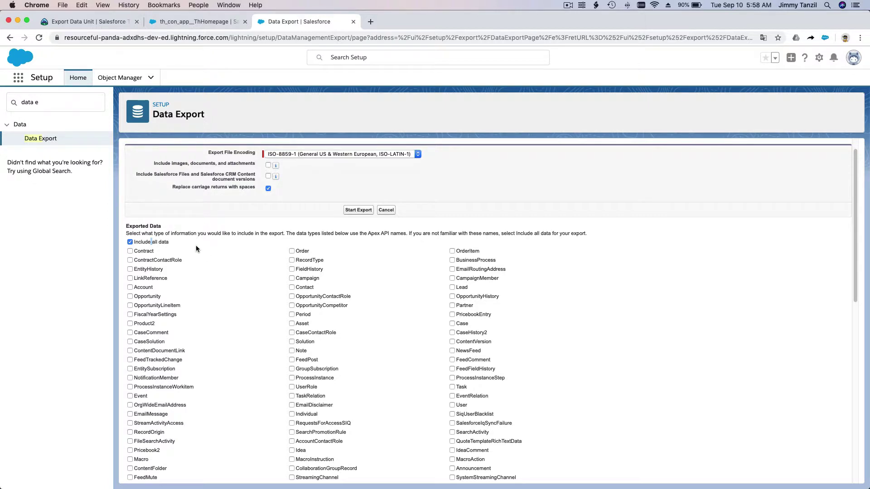
{"action": "scroll", "coordinate": [197, 248], "scroll_direction": "down", "scroll_amount": 10}
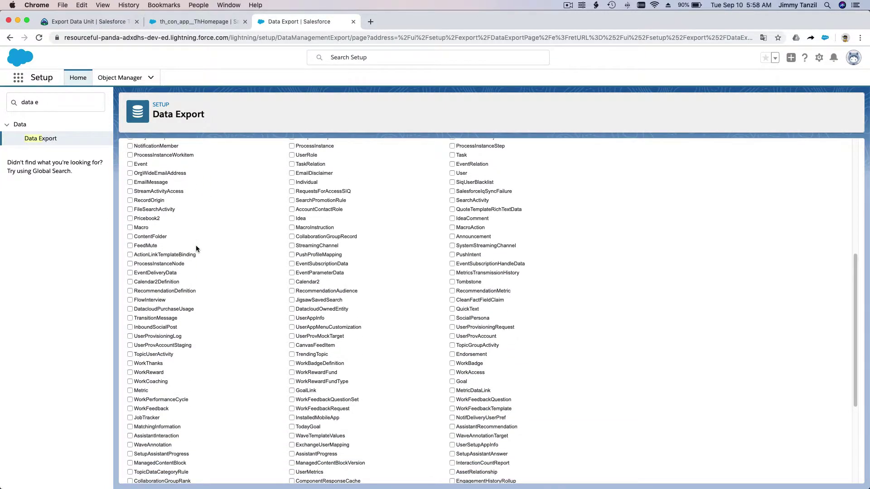
{"action": "scroll", "coordinate": [196, 247], "scroll_direction": "down", "scroll_amount": 6}
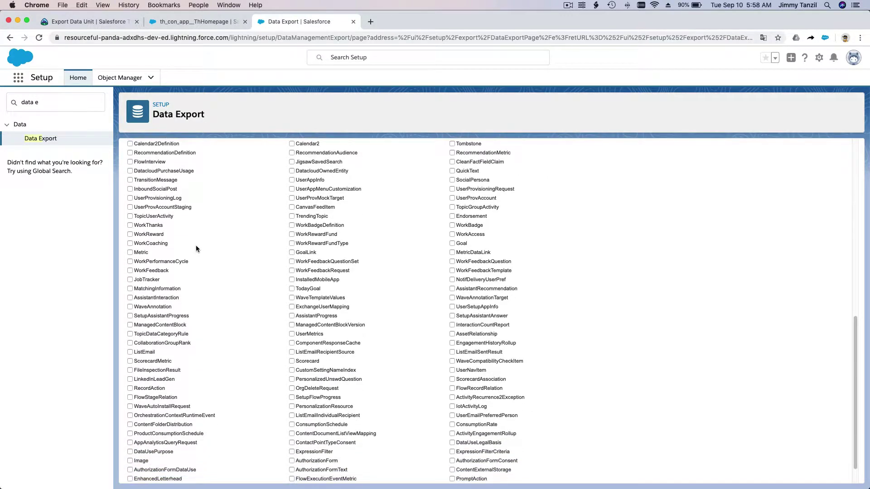
{"action": "scroll", "coordinate": [195, 248], "scroll_direction": "down", "scroll_amount": 1}
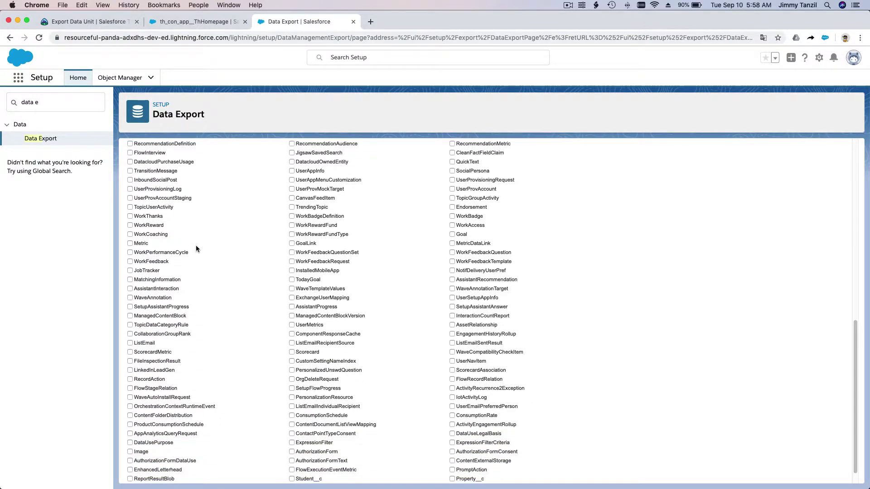
Search the page for 'student' and tick Student__c, Teacher__c and Student_Report_Card__c
{"action": "key", "text": "super+f"}
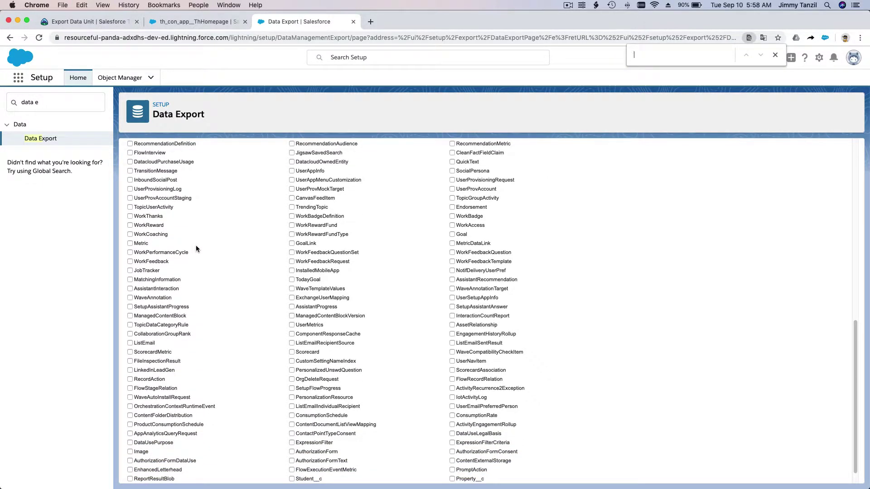
{"action": "type", "text": "student"}
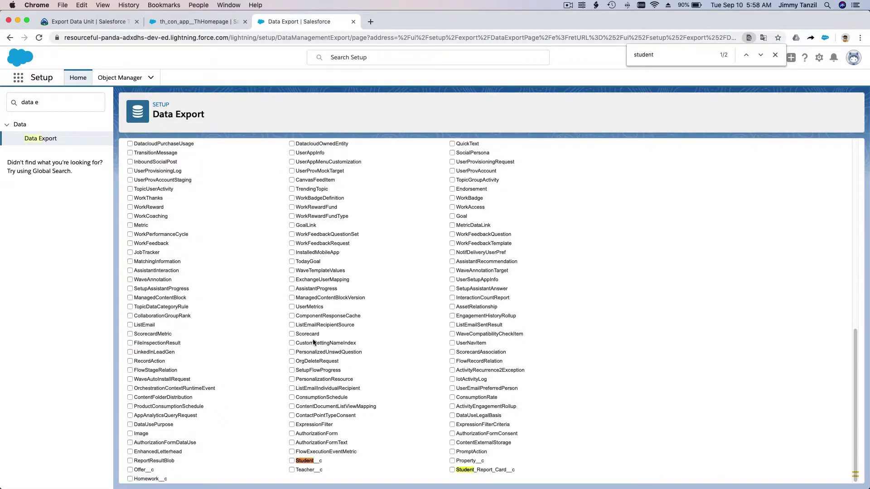
{"action": "left_click", "coordinate": [293, 461]}
{"action": "left_click", "coordinate": [292, 470]}
{"action": "scroll", "coordinate": [387, 428], "scroll_direction": "up", "scroll_amount": 20}
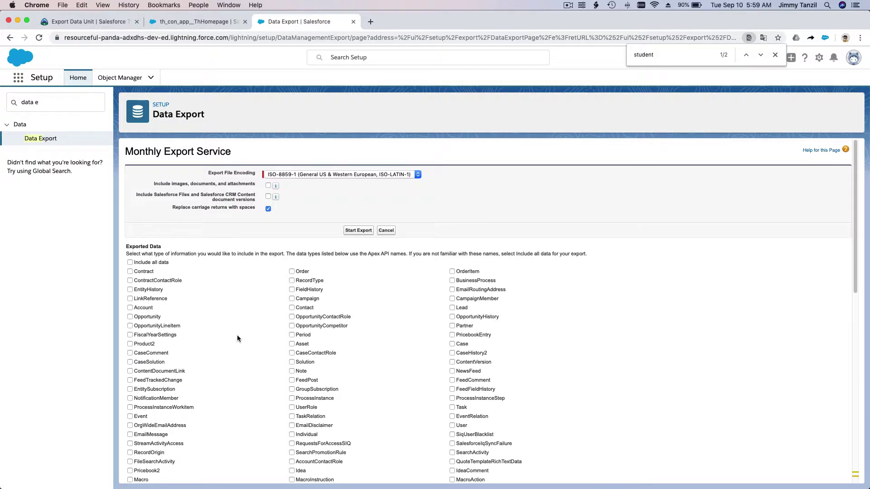
{"action": "scroll", "coordinate": [351, 311], "scroll_direction": "down", "scroll_amount": 20}
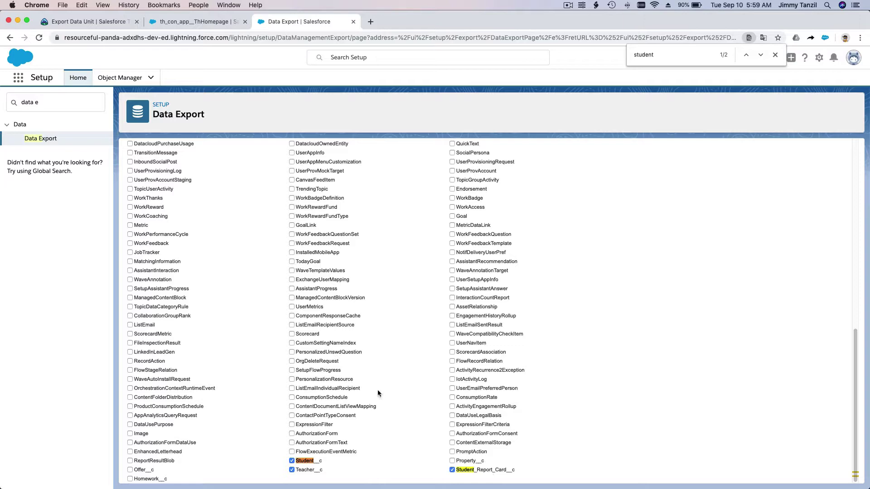
{"action": "scroll", "coordinate": [378, 394], "scroll_direction": "up", "scroll_amount": 20}
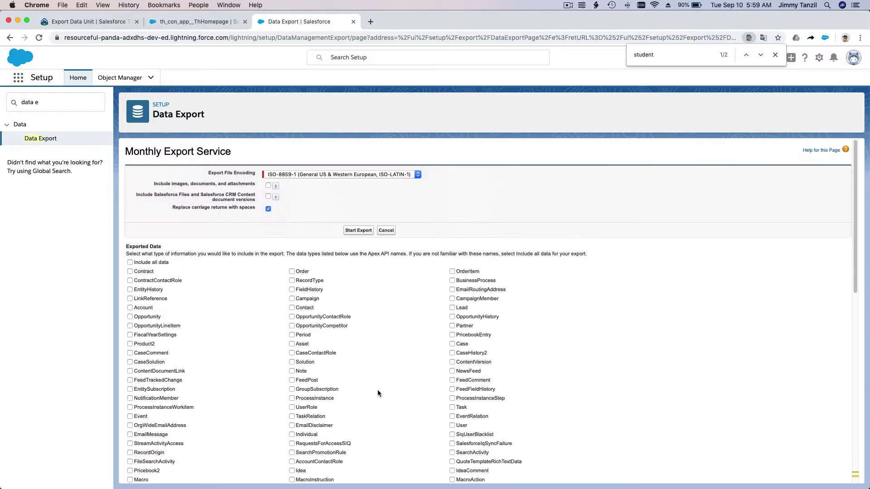
Start the export and highlight the 'Your export has been queued' confirmation
{"action": "left_click", "coordinate": [358, 231]}
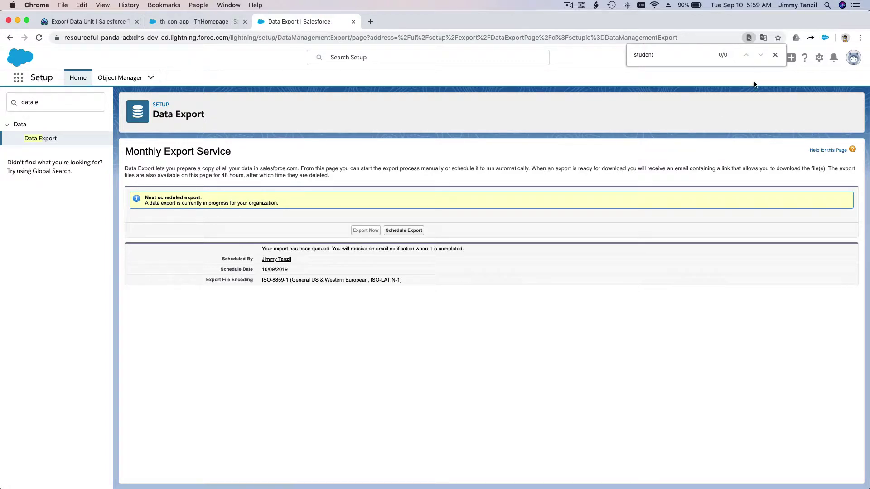
{"action": "left_click", "coordinate": [775, 56]}
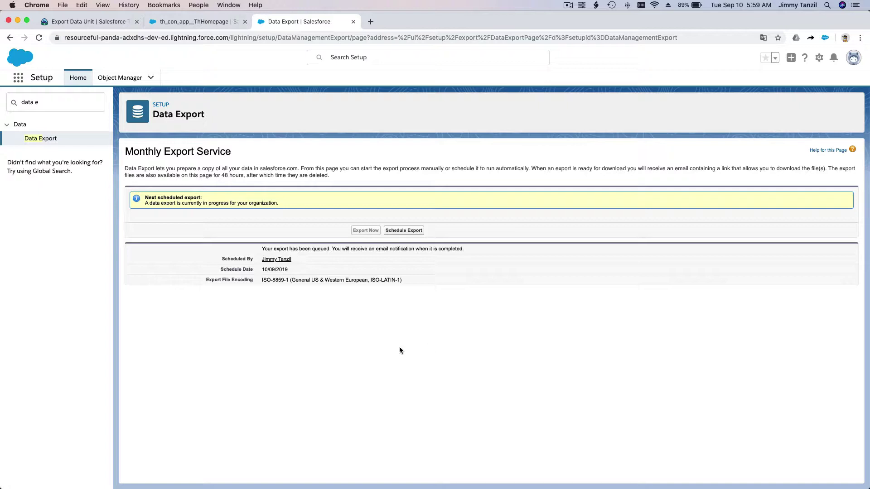
{"action": "triple_click", "coordinate": [428, 248]}
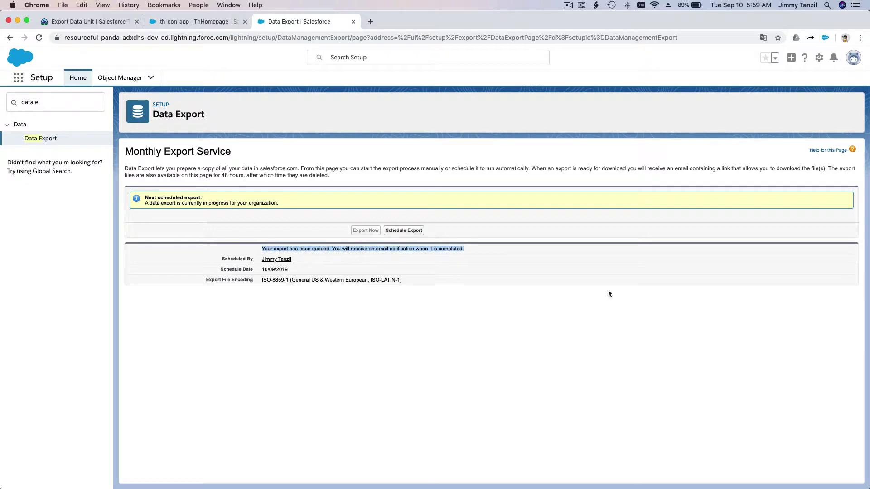
Open the 'Your Organization Data Export has completed' email in Gmail and follow its link
{"action": "key", "text": "super+grave"}
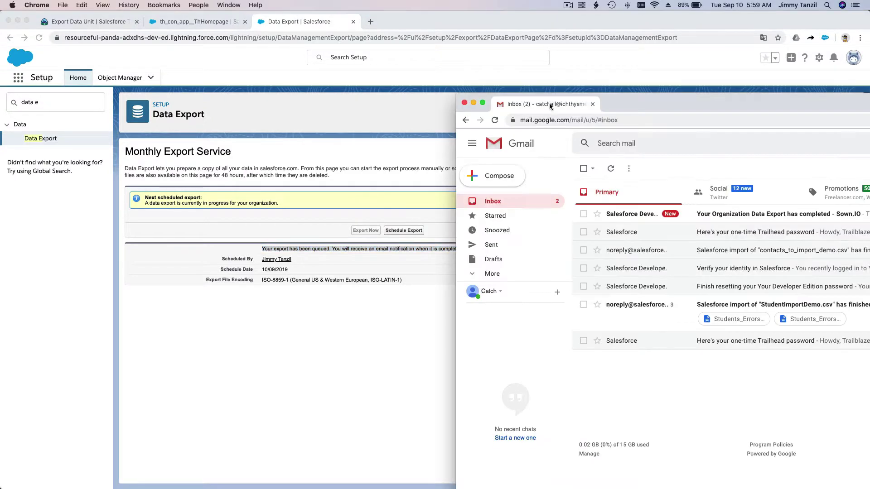
{"action": "left_click_drag", "start_coordinate": [549, 102], "coordinate": [437, 28]}
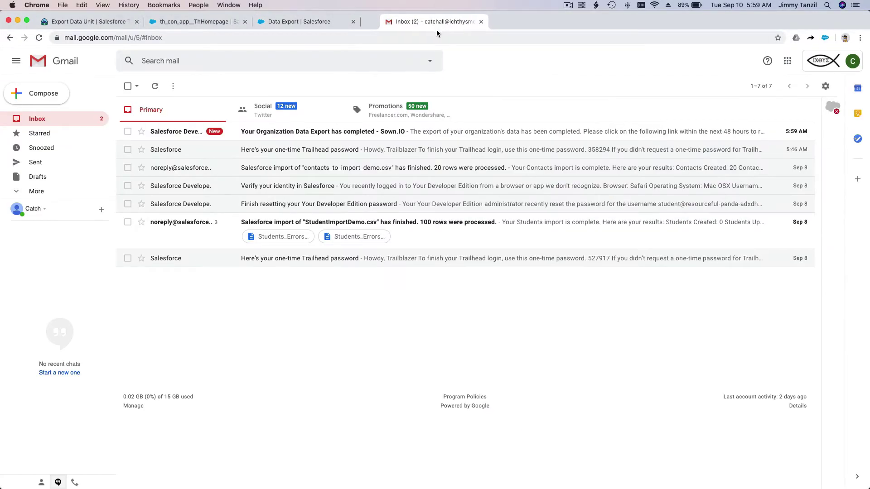
{"action": "left_click", "coordinate": [290, 136]}
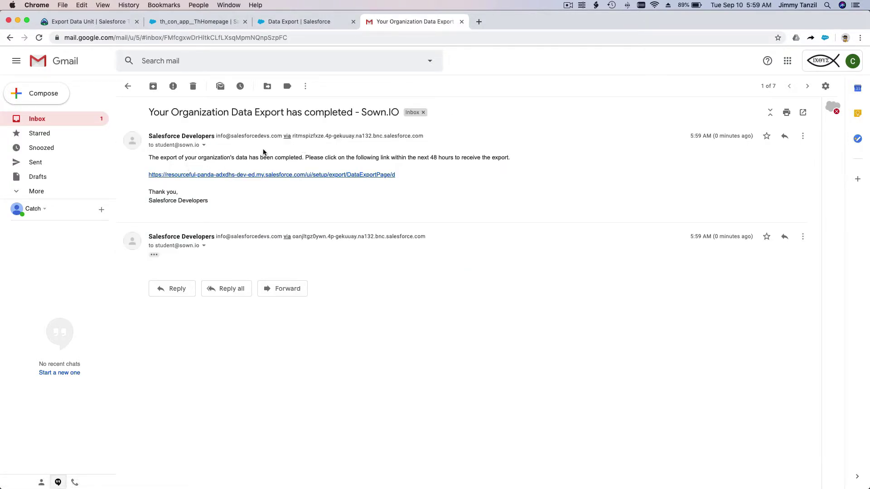
{"action": "left_click", "coordinate": [254, 175]}
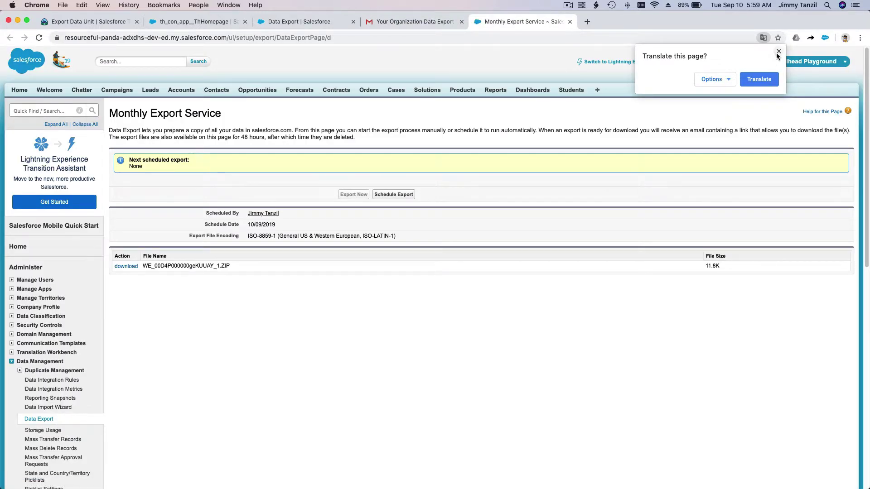
Download the 11.8K export file WE_00D4P000000geKUUAY_1.ZIP
{"action": "left_click", "coordinate": [778, 51]}
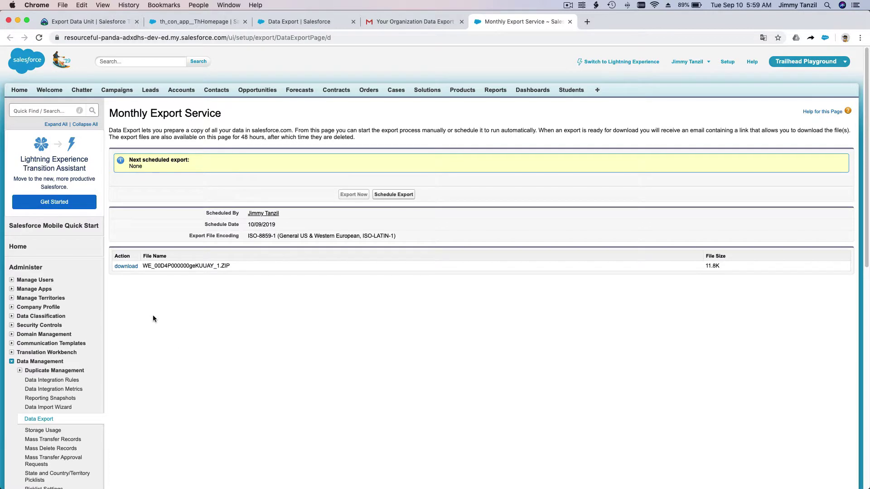
{"action": "left_click", "coordinate": [127, 266]}
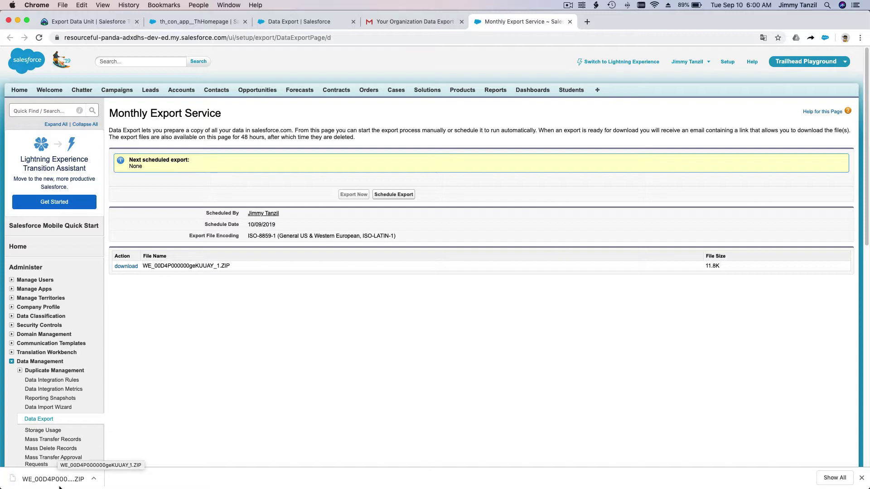
Extract the export ZIP in Finder's Downloads and expand the resulting folder
{"action": "mouse_move", "coordinate": [262, 481]}
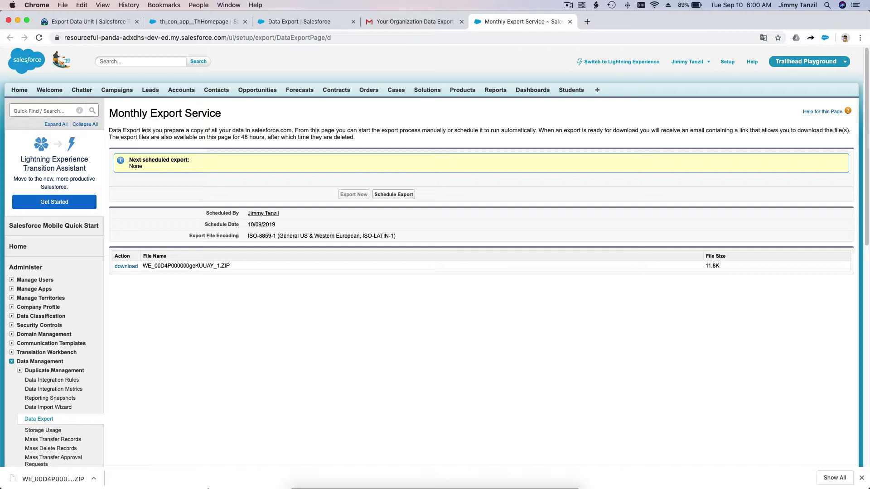
{"action": "left_click", "coordinate": [304, 474]}
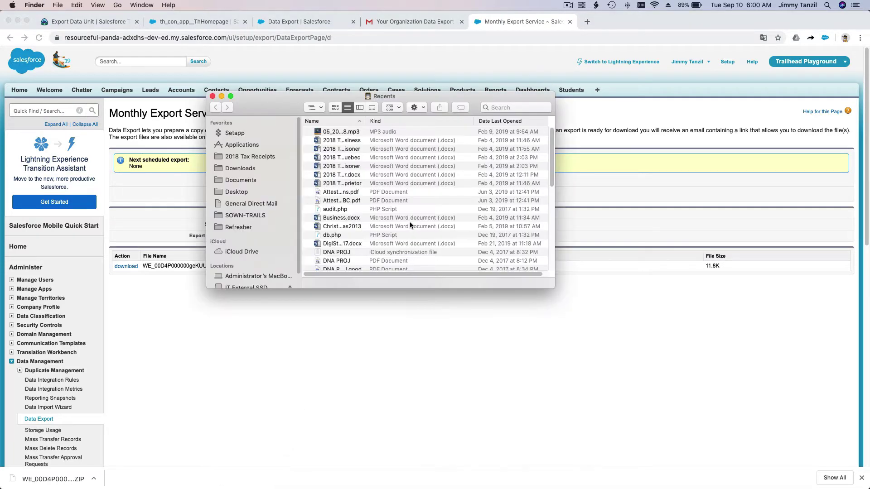
{"action": "left_click", "coordinate": [245, 169]}
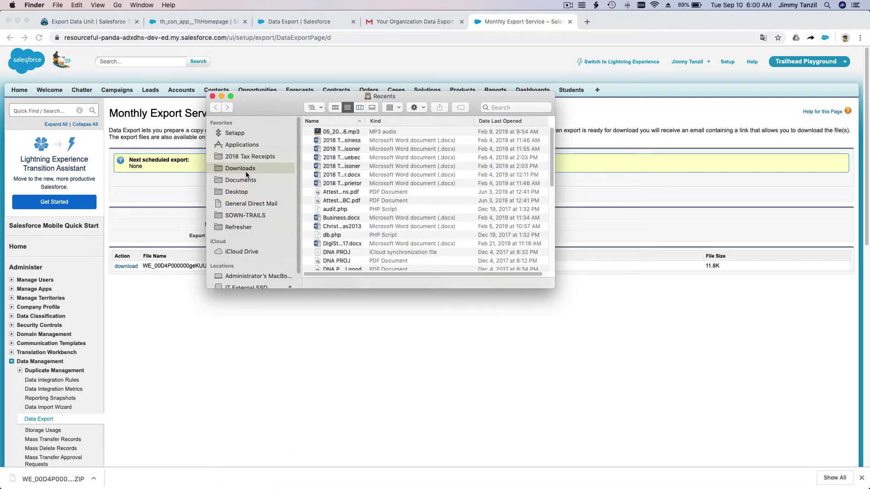
{"action": "left_click", "coordinate": [369, 131]}
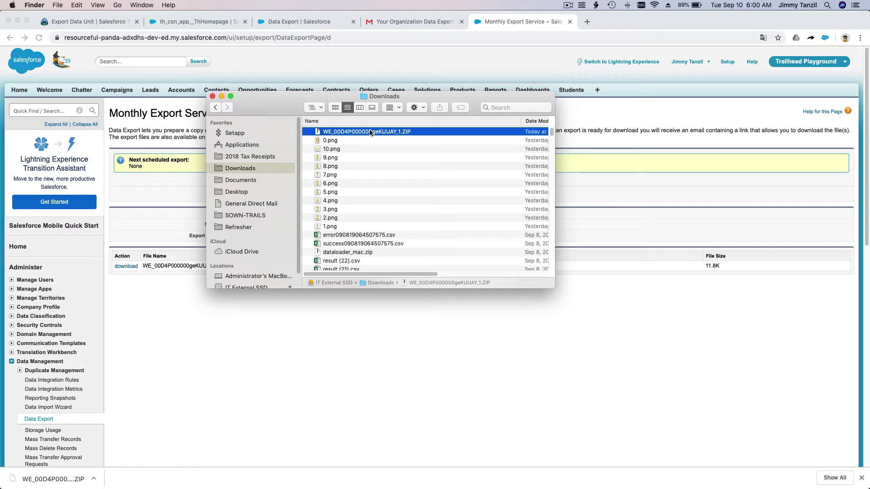
{"action": "double_click", "coordinate": [368, 132]}
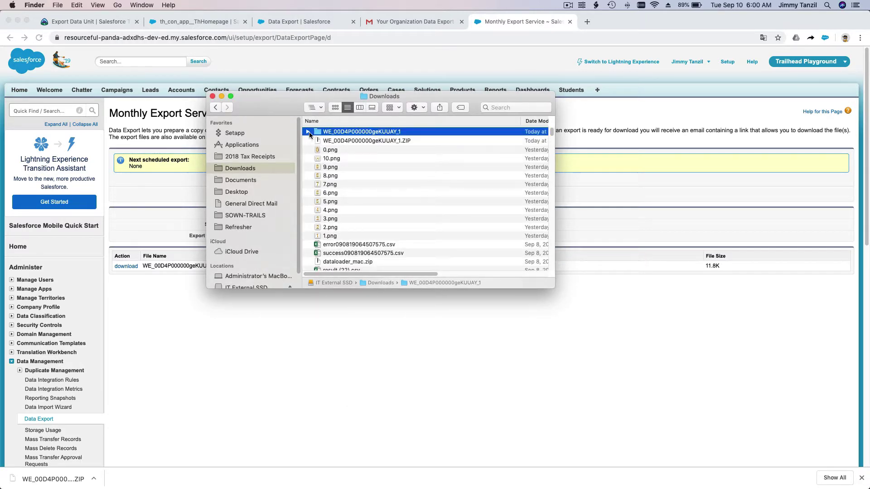
{"action": "left_click", "coordinate": [308, 132]}
Look through Student__c.csv, Student_Report_Card__c.csv and Teacher__c.csv in the extracted folder
{"action": "left_click", "coordinate": [363, 140]}
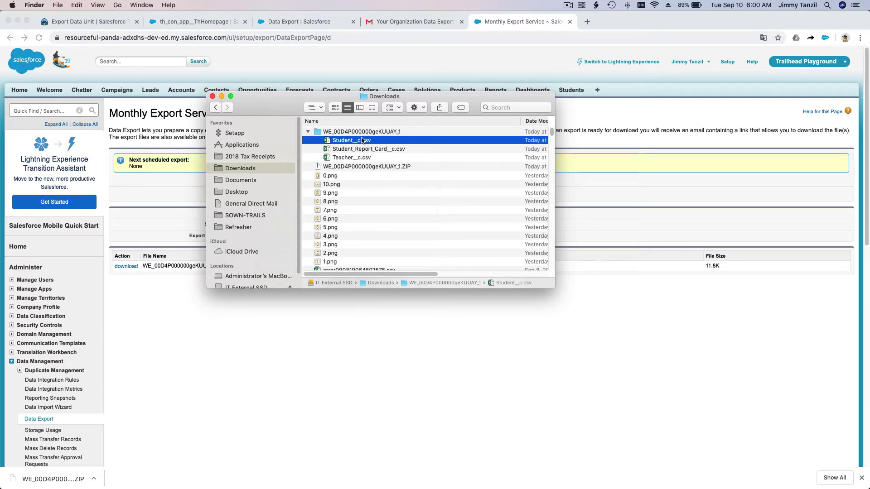
{"action": "left_click", "coordinate": [364, 149]}
{"action": "left_click", "coordinate": [365, 158]}
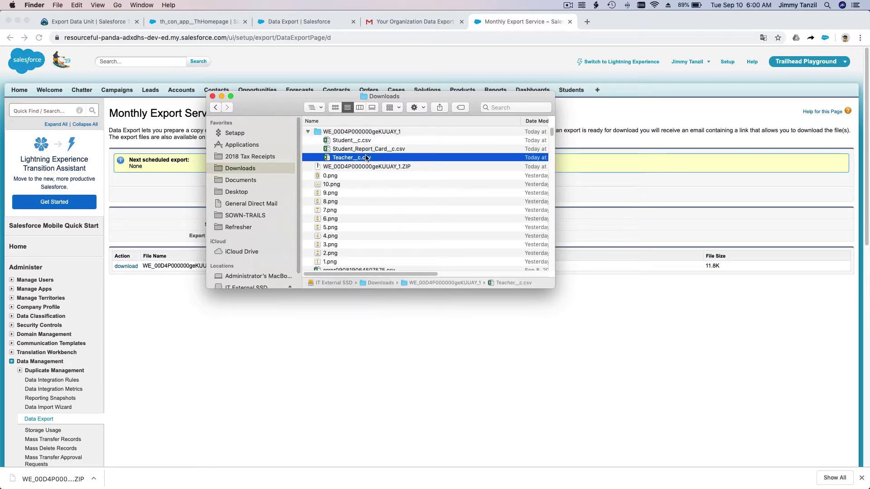
{"action": "left_click", "coordinate": [377, 150]}
{"action": "left_click", "coordinate": [376, 141]}
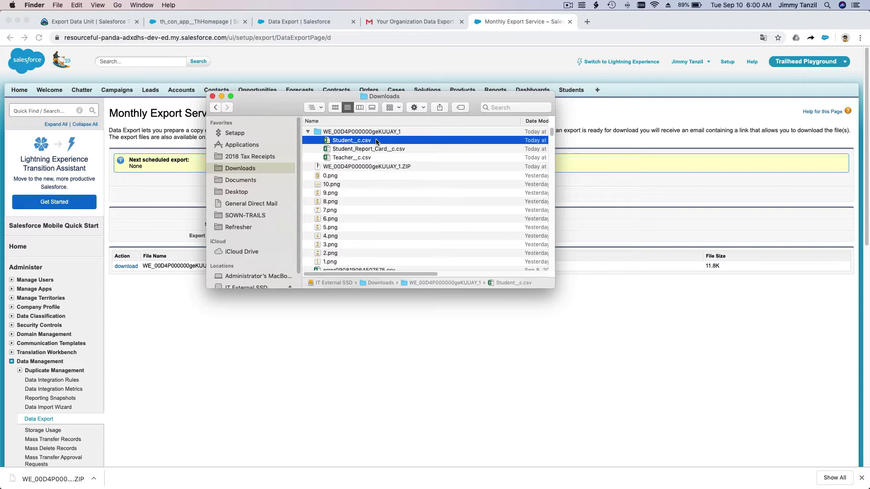
{"action": "left_click", "coordinate": [379, 149]}
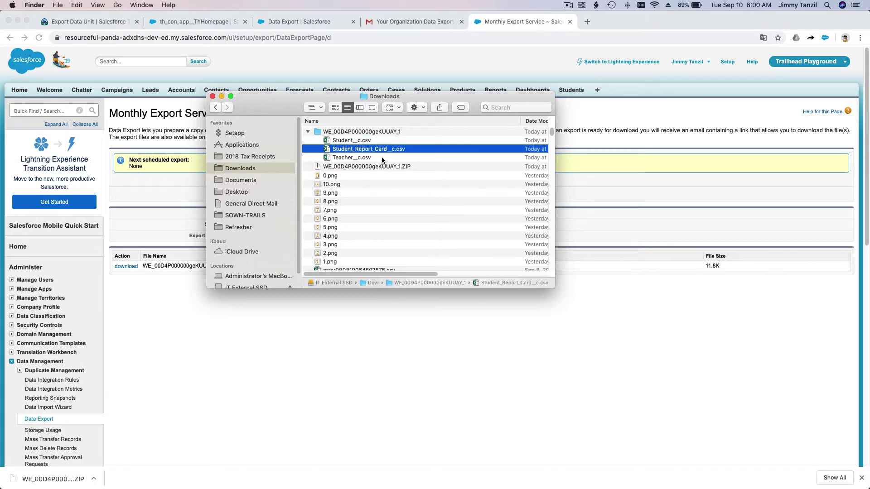
{"action": "left_click", "coordinate": [381, 157]}
{"action": "left_click", "coordinate": [374, 140]}
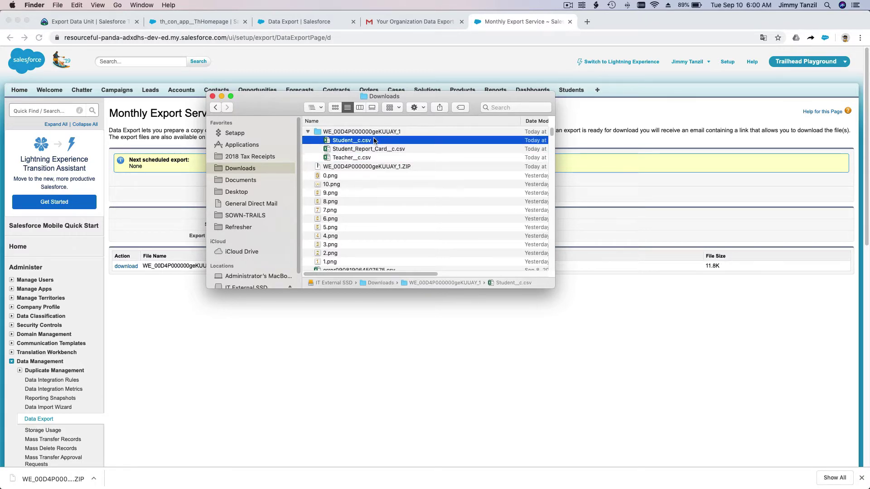
Open Student__c.csv in Excel and auto-fit every column
{"action": "double_click", "coordinate": [365, 140]}
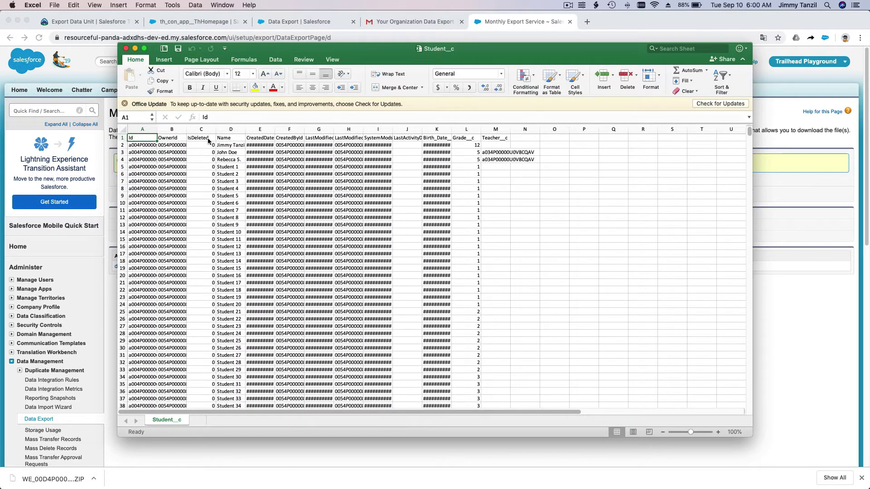
{"action": "left_click", "coordinate": [125, 104]}
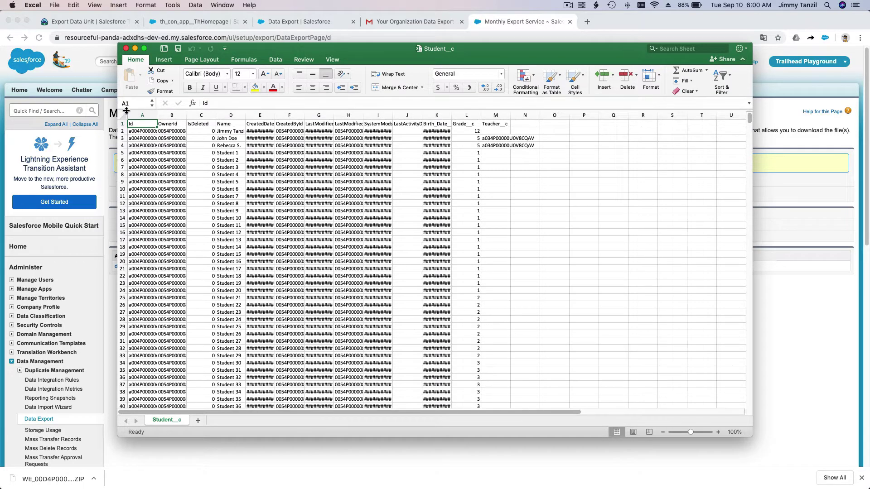
{"action": "left_click", "coordinate": [122, 115]}
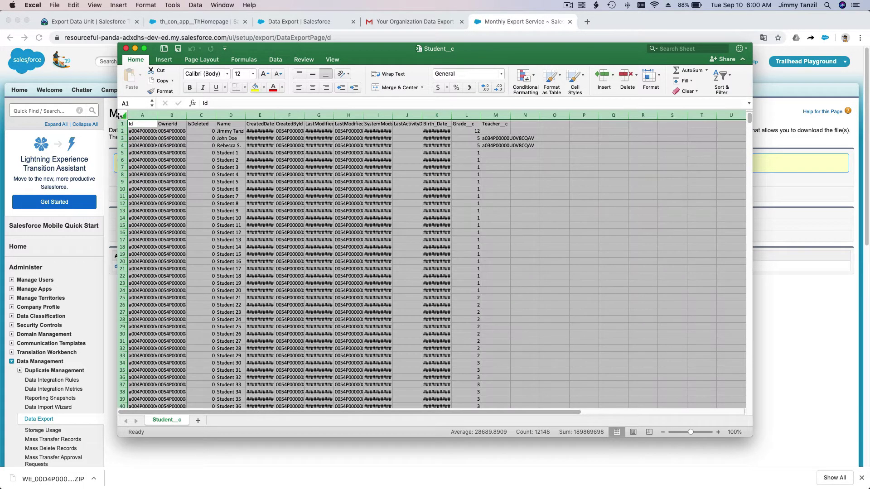
{"action": "double_click", "coordinate": [156, 117]}
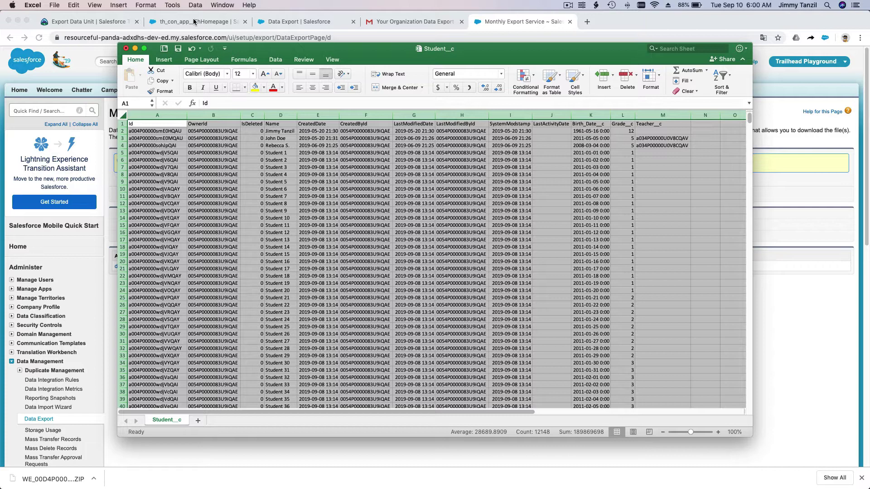
Set the sheet's zoom to 150%
{"action": "left_click", "coordinate": [98, 8]}
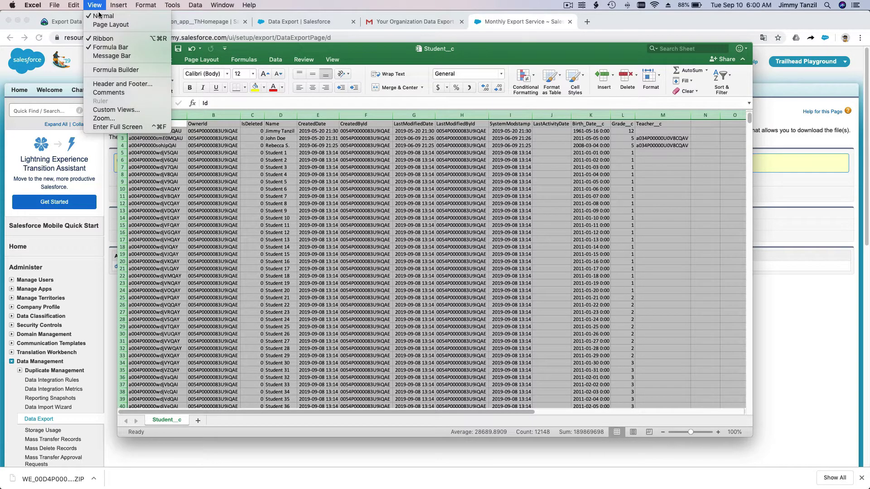
{"action": "left_click", "coordinate": [134, 119]}
{"action": "left_click", "coordinate": [403, 138]}
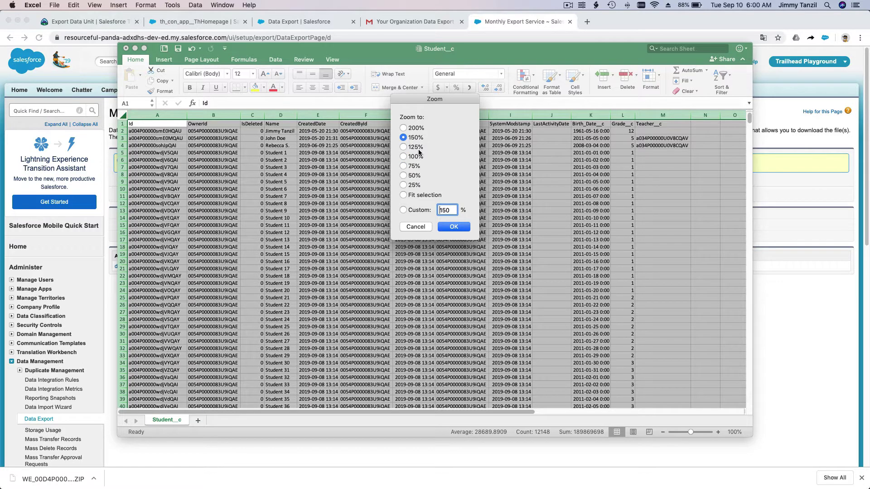
{"action": "left_click", "coordinate": [461, 228]}
{"action": "left_click", "coordinate": [403, 233]}
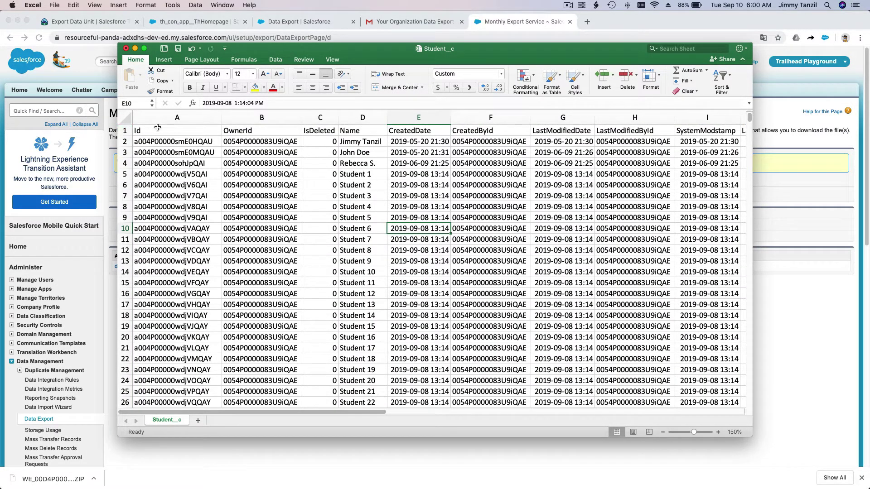
Inspect the Id, OwnerId, Birth_Date__c, Teacher__c, Grade__c and Name columns, then close the file
{"action": "left_click", "coordinate": [199, 118]}
{"action": "left_click", "coordinate": [242, 118]}
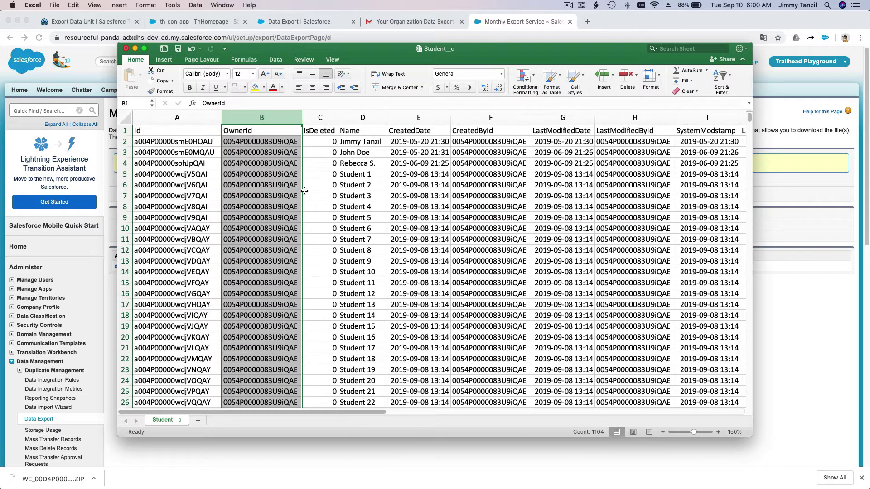
{"action": "scroll", "coordinate": [304, 191], "scroll_direction": "right", "scroll_amount": 5}
{"action": "scroll", "coordinate": [305, 191], "scroll_direction": "right", "scroll_amount": 5}
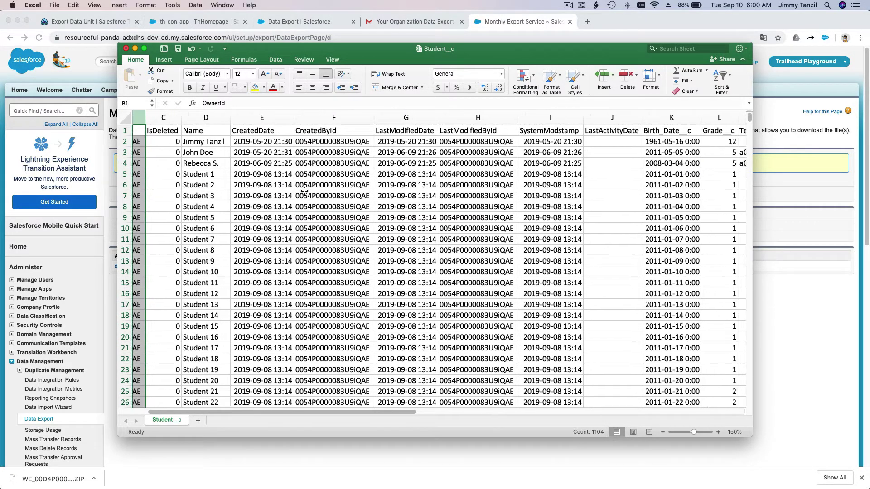
{"action": "left_click", "coordinate": [529, 114]}
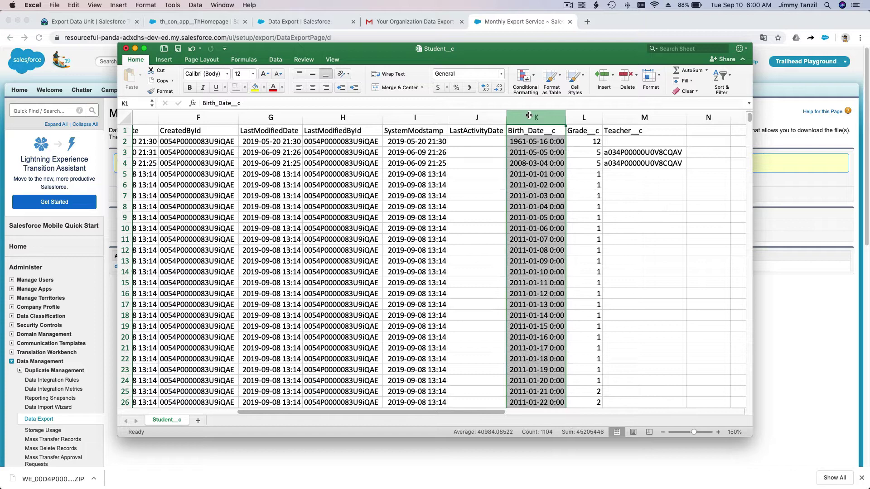
{"action": "left_click", "coordinate": [640, 114]}
{"action": "left_click", "coordinate": [594, 116]}
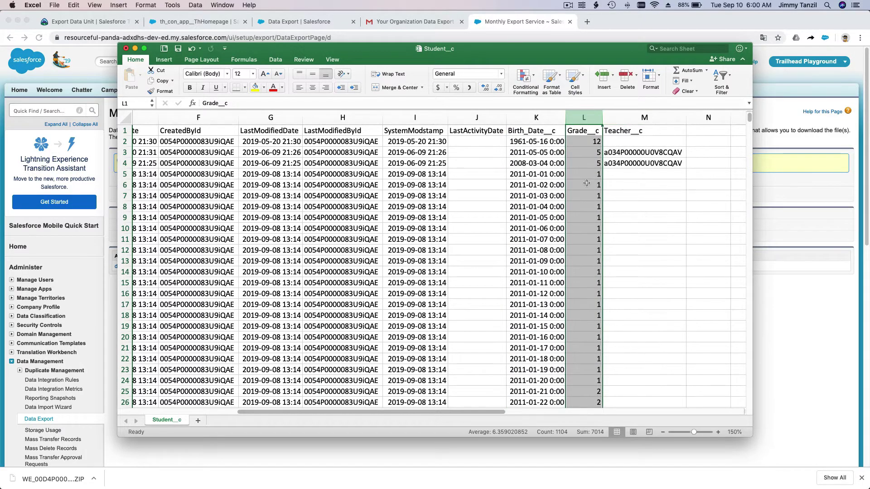
{"action": "scroll", "coordinate": [587, 183], "scroll_direction": "left", "scroll_amount": 3}
{"action": "scroll", "coordinate": [586, 183], "scroll_direction": "left", "scroll_amount": 3}
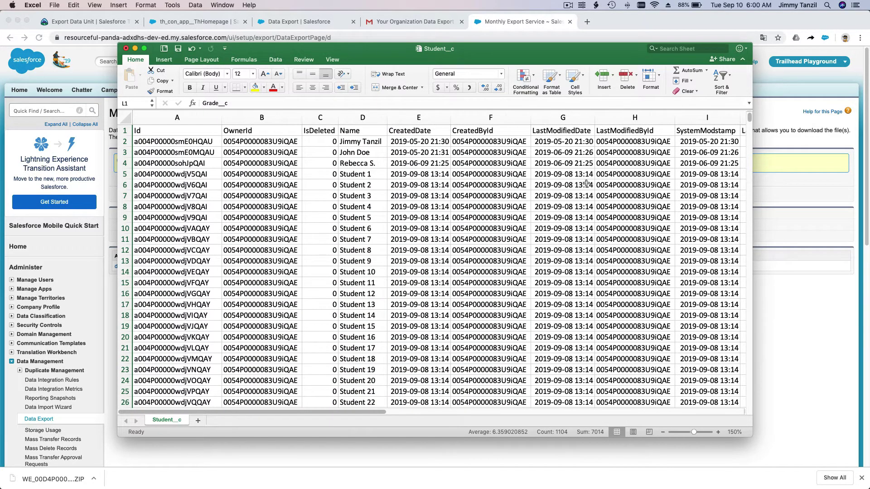
{"action": "left_click", "coordinate": [365, 117]}
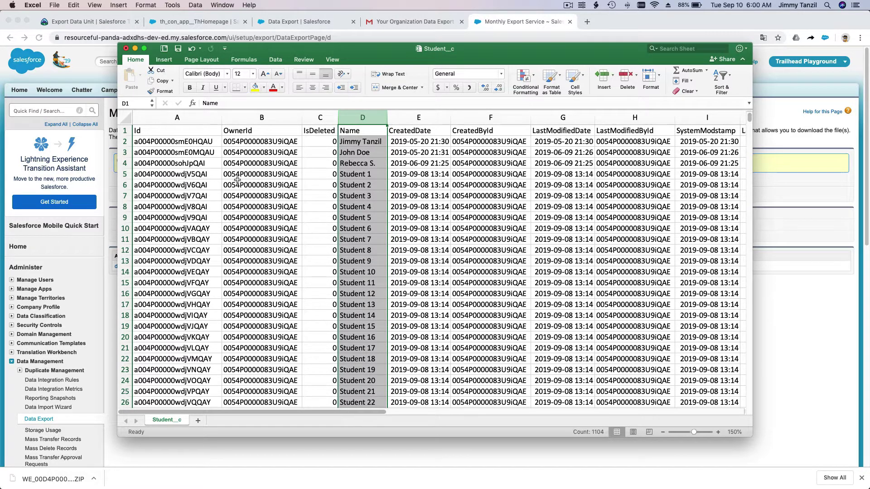
{"action": "left_click", "coordinate": [126, 51]}
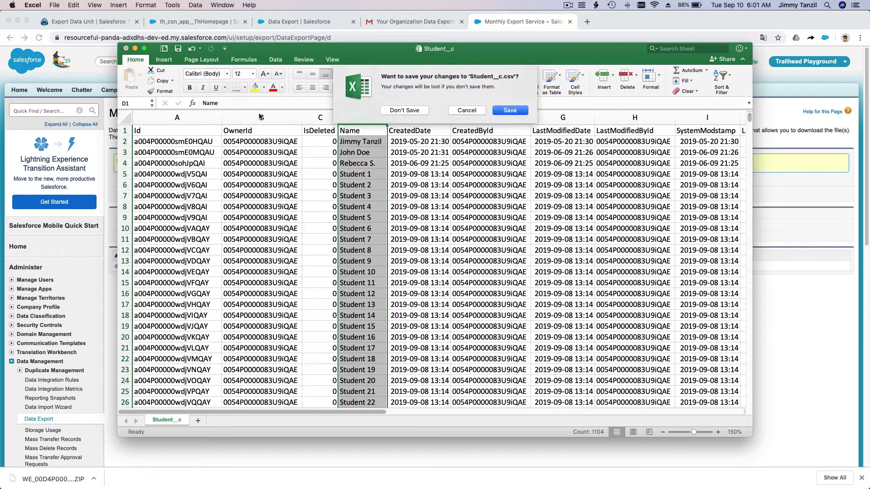
Discard changes to Student__c.csv and bring Chrome back to the front
{"action": "left_click", "coordinate": [416, 109]}
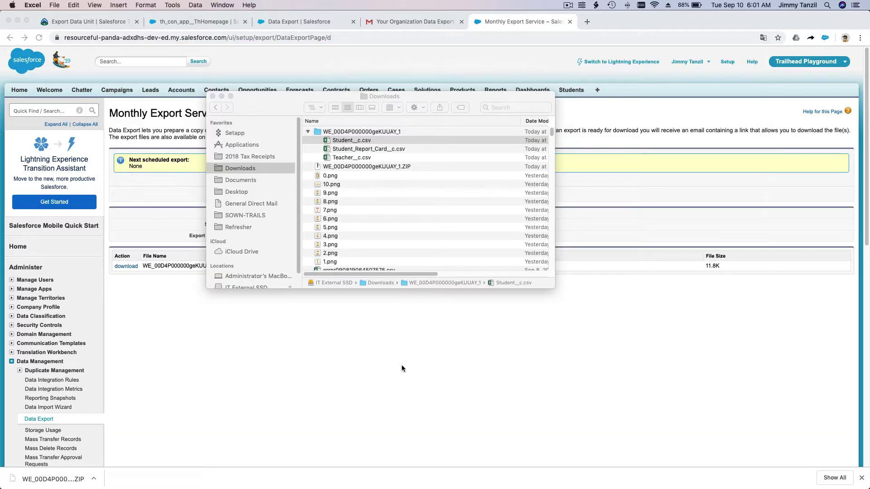
{"action": "left_click", "coordinate": [401, 365]}
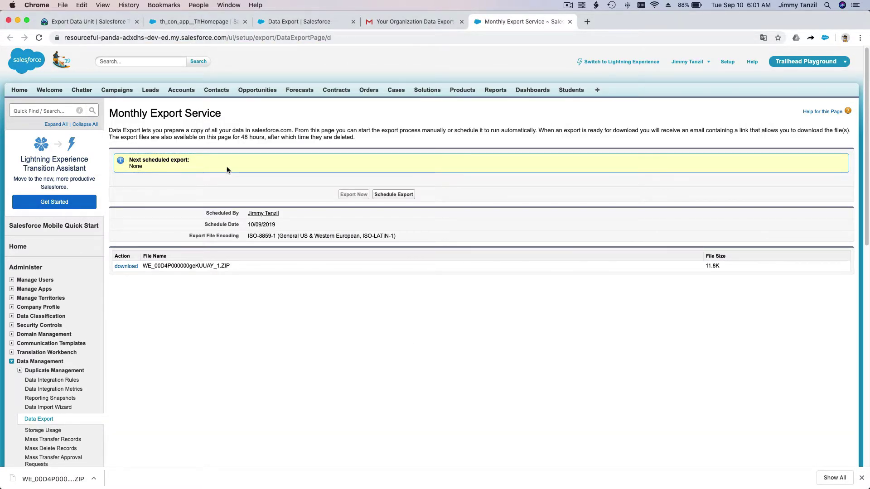